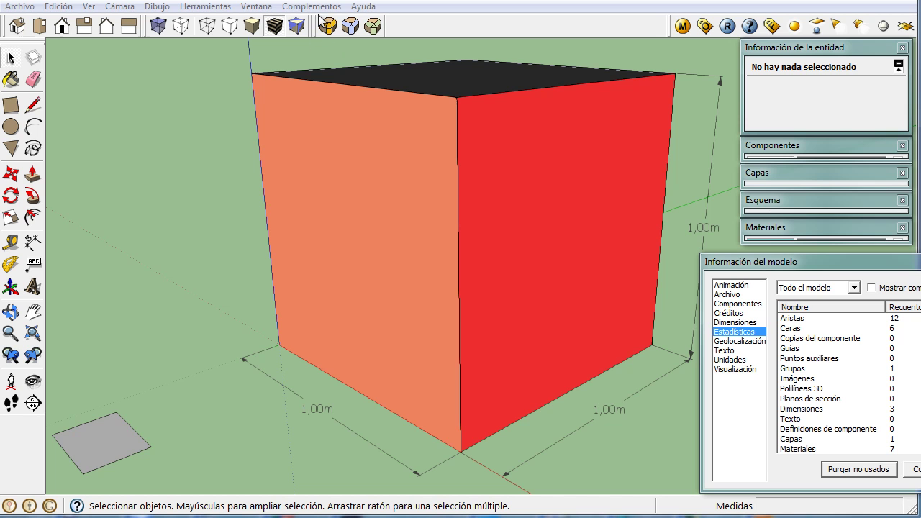
# Float the Round Corner toolbar off the top row, check the toolbars list, then drag it back up.
pyautogui.moveTo(315, 31)
pyautogui.mouseDown()
pyautogui.moveTo(180, 121)
pyautogui.moveTo(150, 120)
pyautogui.mouseUp()
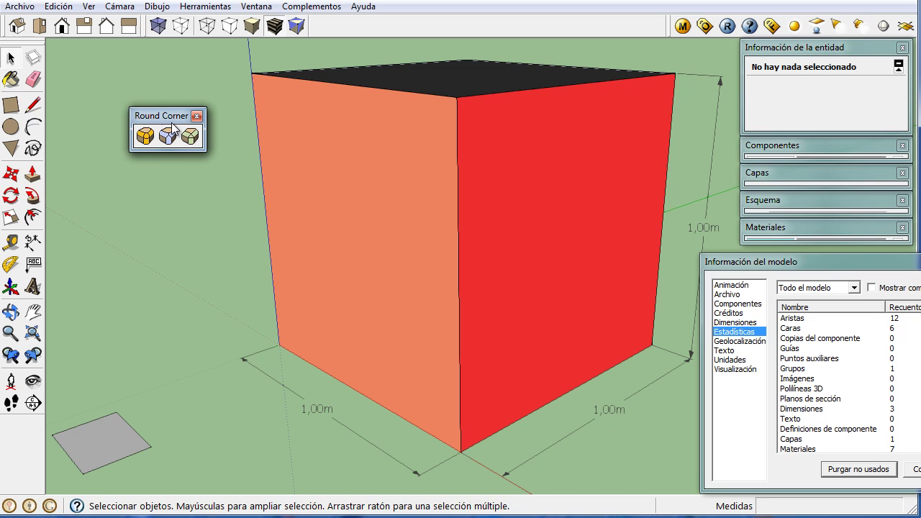
pyautogui.click(90, 8)
pyautogui.moveTo(146, 23)
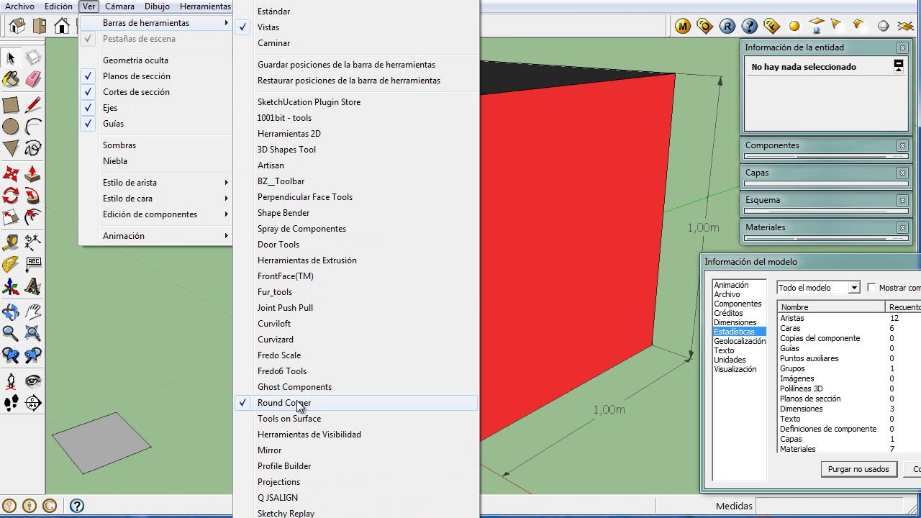
pyautogui.click(154, 297)
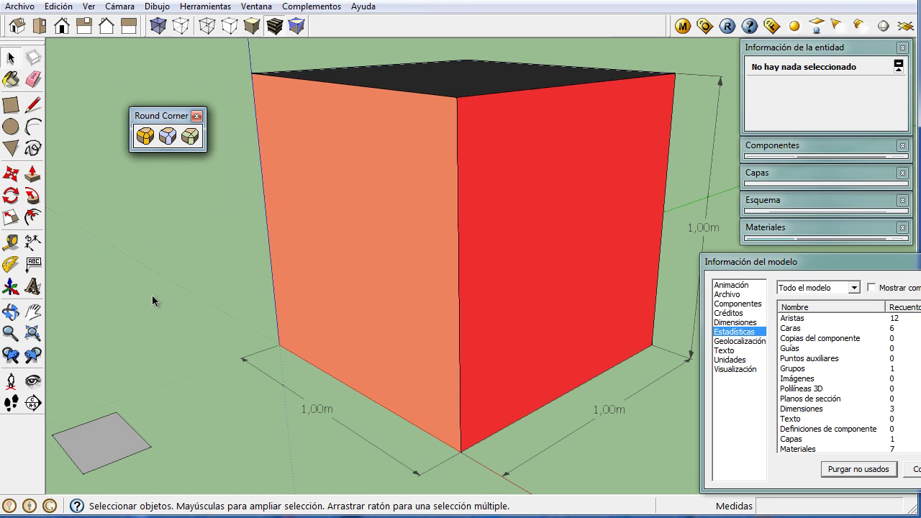
pyautogui.moveTo(154, 115); pyautogui.dragTo(251, 94)
pyautogui.moveTo(326, 37); pyautogui.dragTo(327, 30)
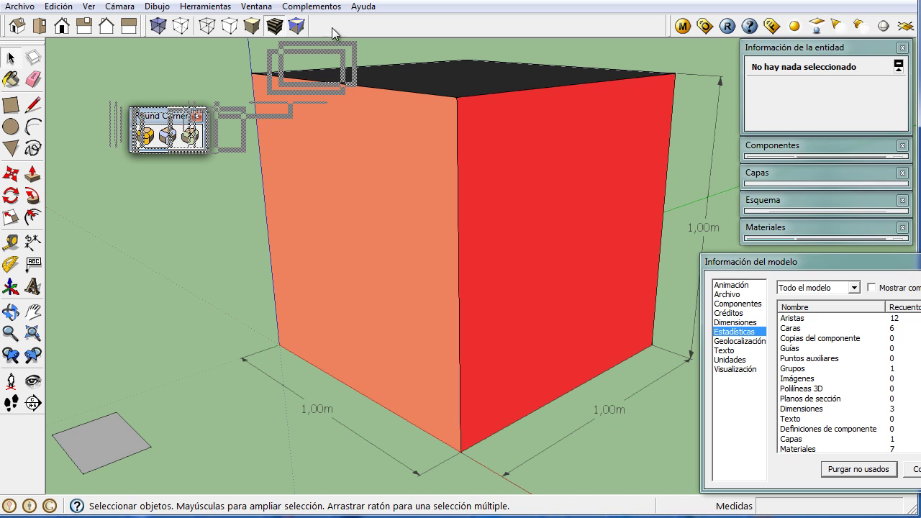
# Re-dock the Round Corner toolbar in the top row and nudge the Información del modelo window left.
pyautogui.moveTo(338, 31); pyautogui.dragTo(312, 30)
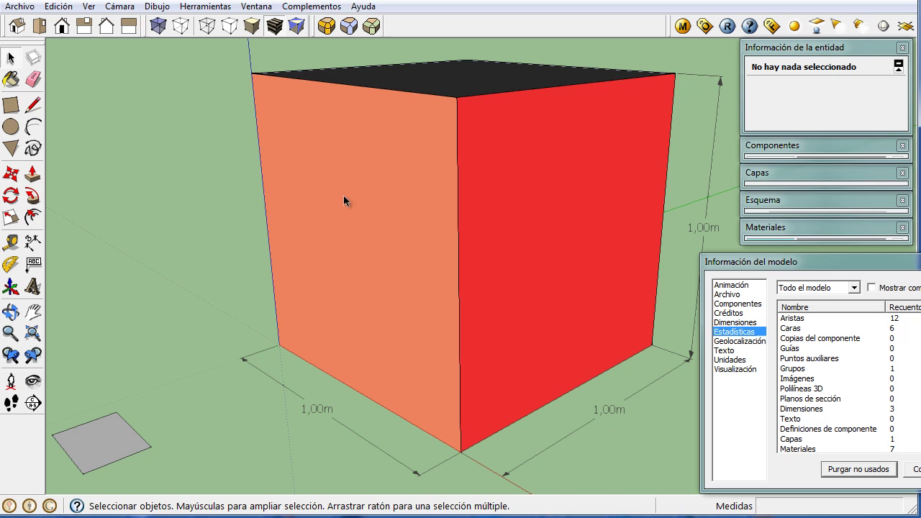
pyautogui.moveTo(824, 264)
pyautogui.mouseDown()
pyautogui.moveTo(803, 259)
pyautogui.moveTo(816, 259)
pyautogui.mouseUp()
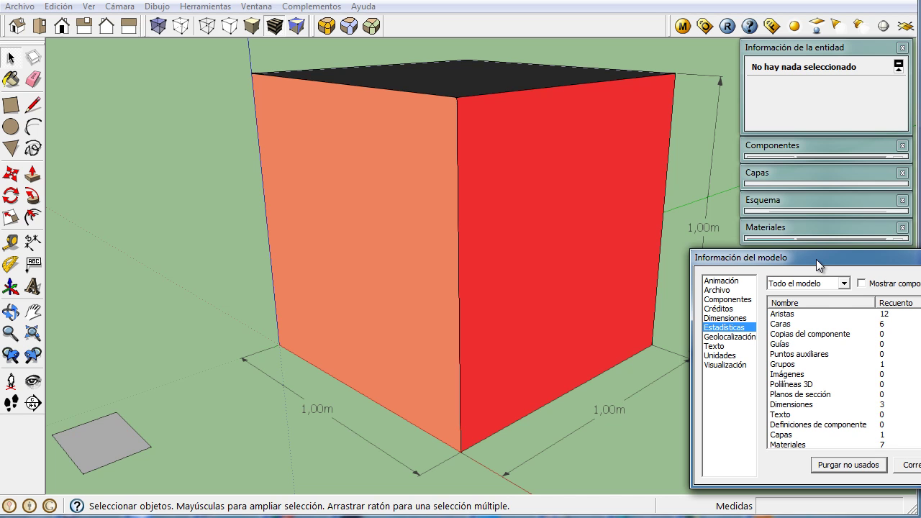
pyautogui.moveTo(816, 259); pyautogui.dragTo(804, 257)
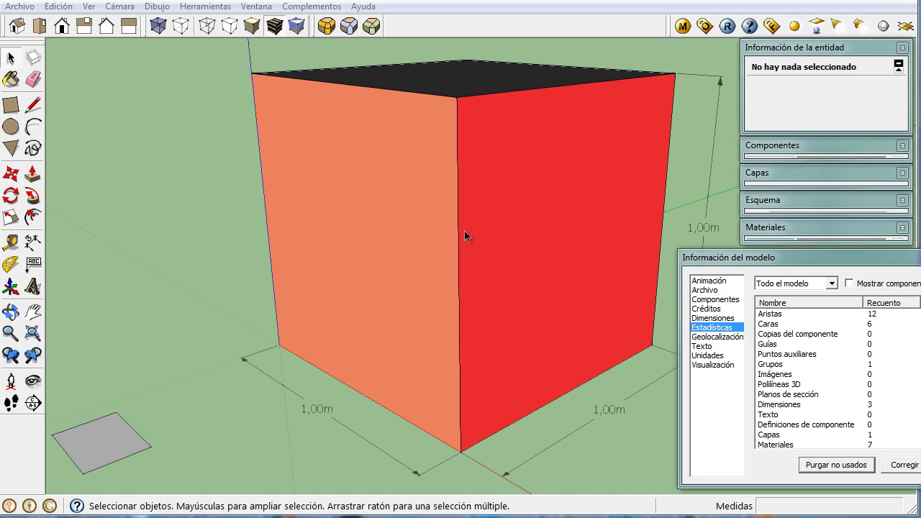
# Start Round Corner and select all 12 cube edges, previewing a 0,10 m offset with 6 segments.
pyautogui.click(327, 27)
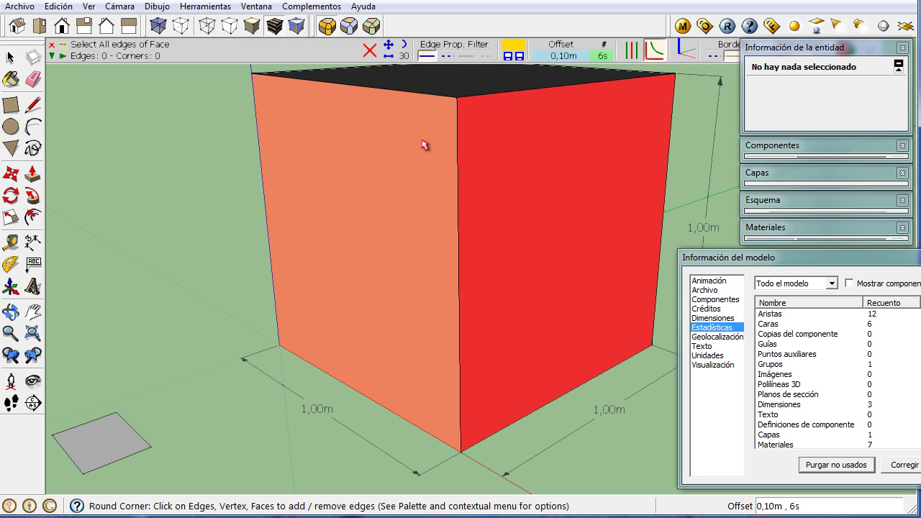
pyautogui.click(459, 193)
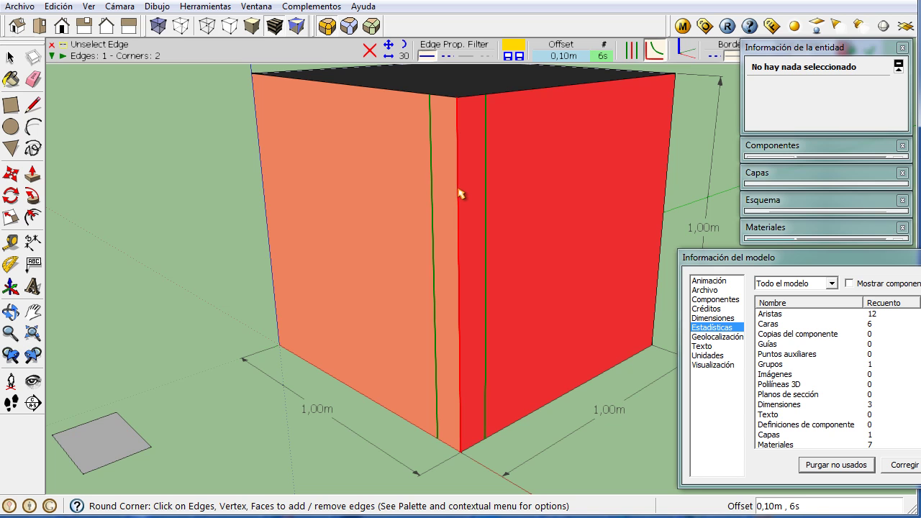
pyautogui.click(459, 103)
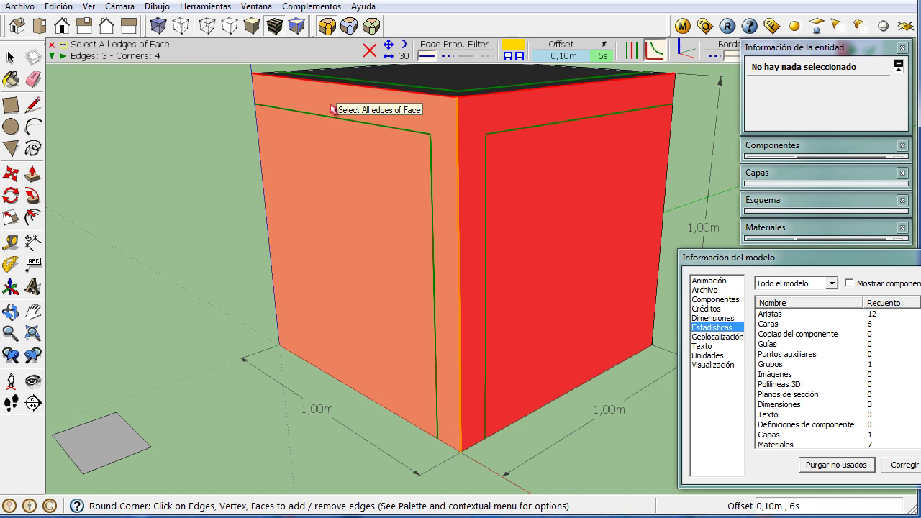
pyautogui.click(556, 235)
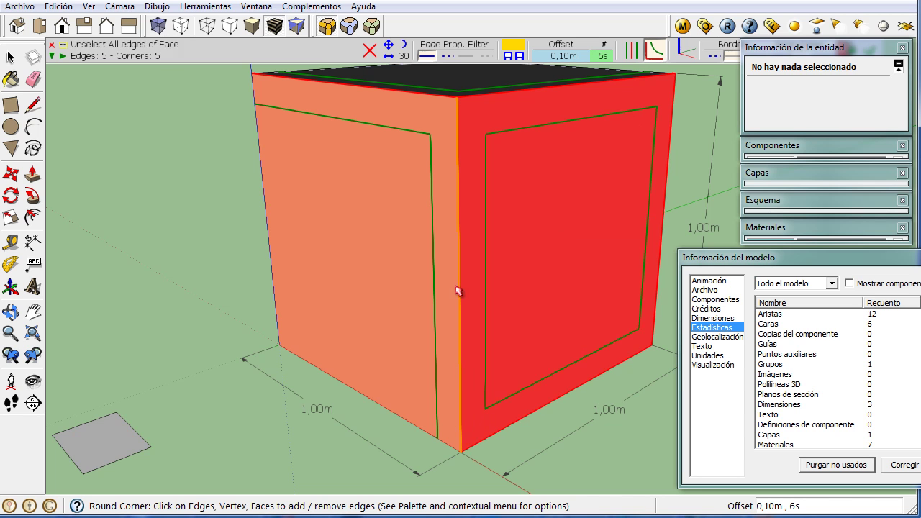
pyautogui.doubleClick(535, 213)
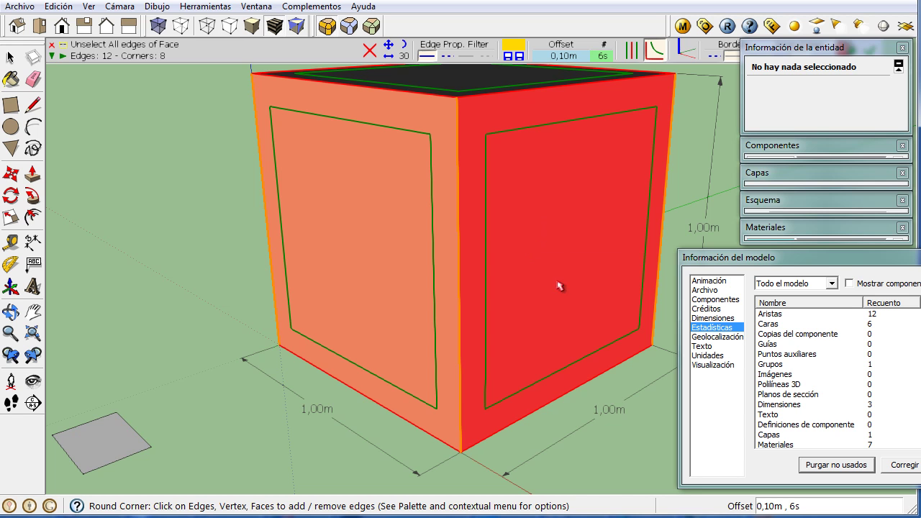
pyautogui.moveTo(559, 286); pyautogui.dragTo(446, 296, button='middle')
pyautogui.moveTo(391, 304)
pyautogui.mouseDown(button='middle')
pyautogui.moveTo(592, 304)
pyautogui.moveTo(543, 286)
pyautogui.mouseUp(button='middle')
pyautogui.scroll(2, 543, 285)
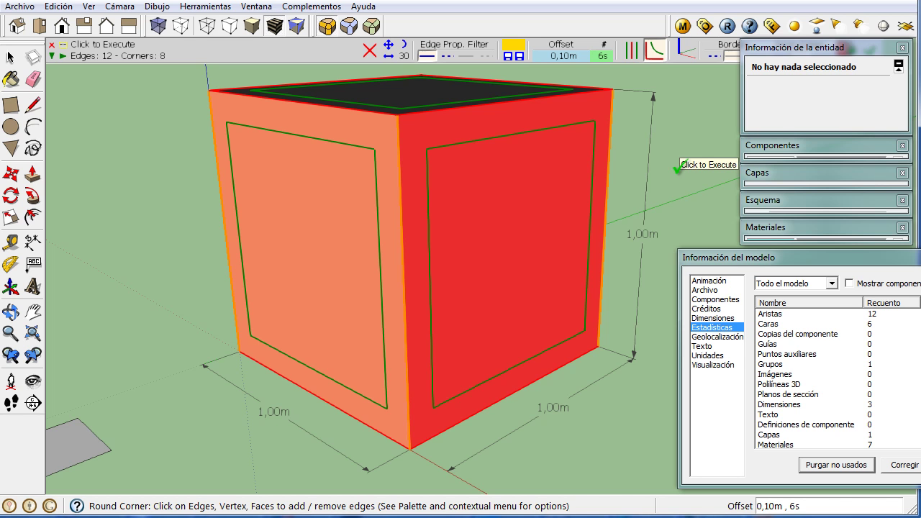
# Move the Entity Info panel aside and try rounding offsets of 0,15 m and 0,05 m.
pyautogui.moveTo(850, 52); pyautogui.dragTo(845, 79)
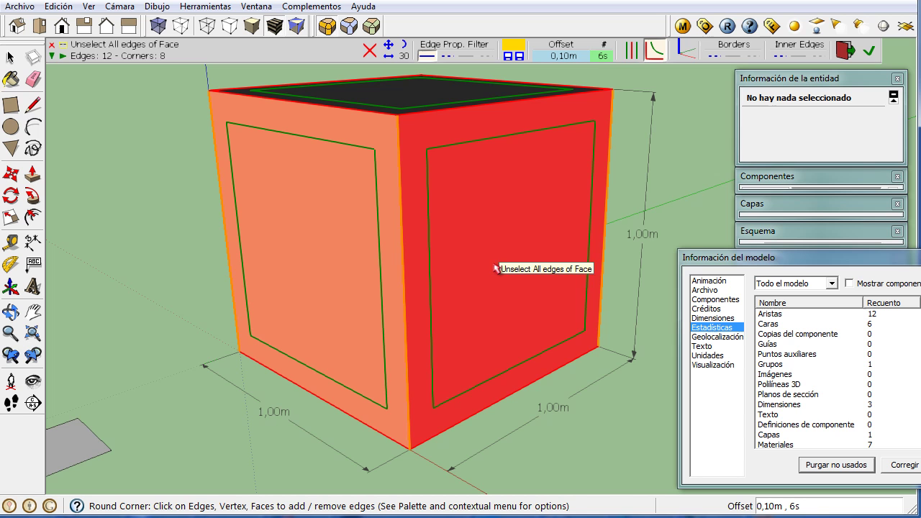
pyautogui.write('0,15')
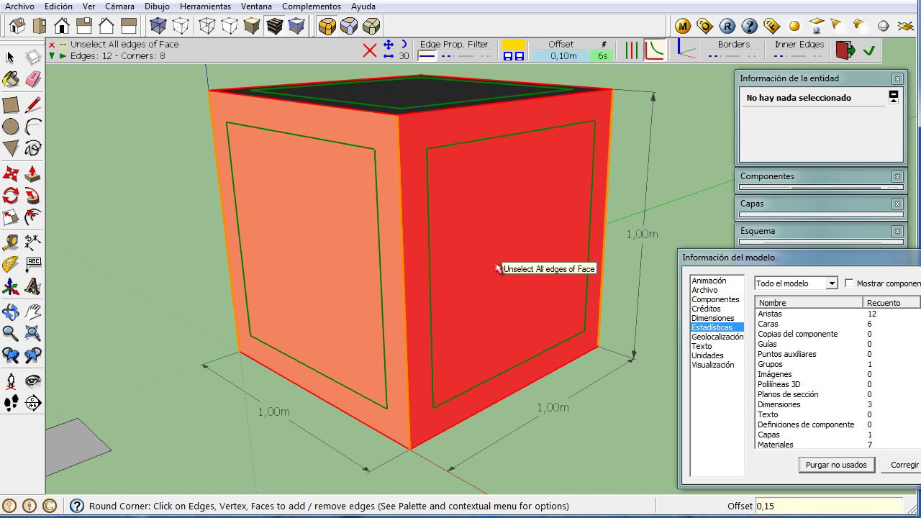
pyautogui.press('Return')
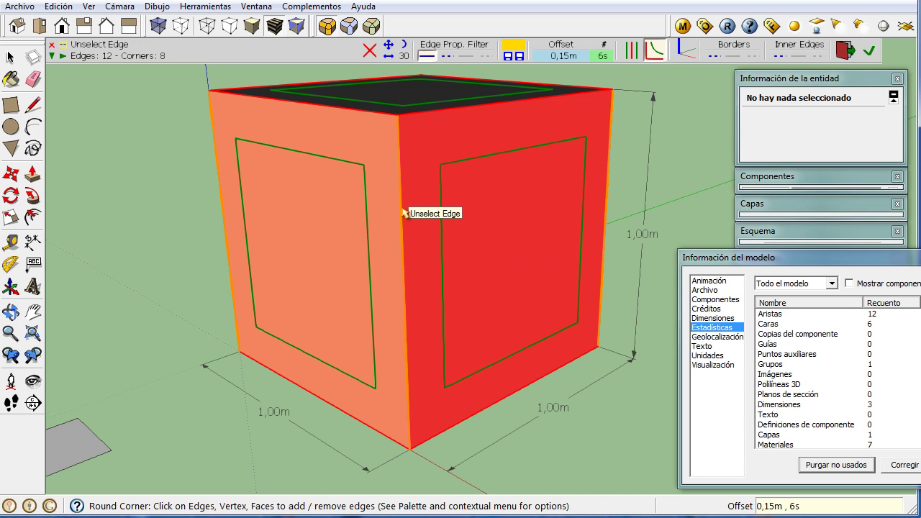
pyautogui.write('0,05')
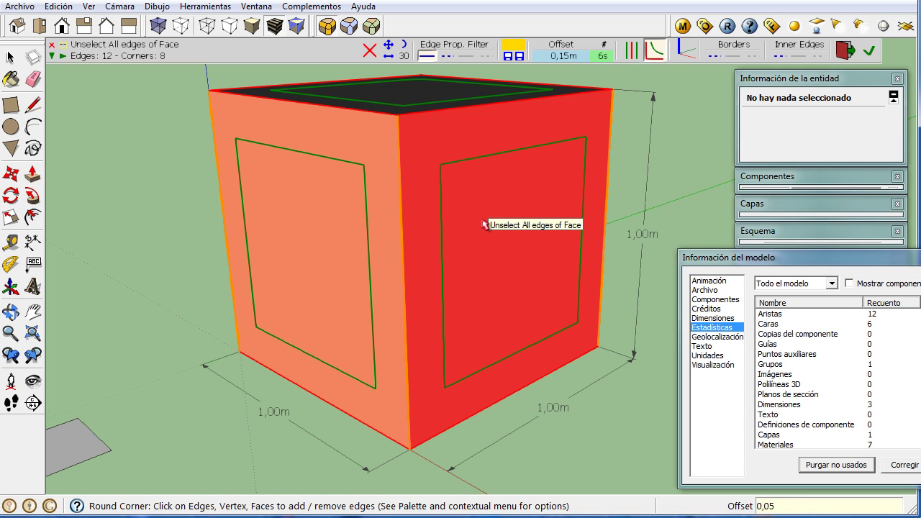
pyautogui.press('Return')
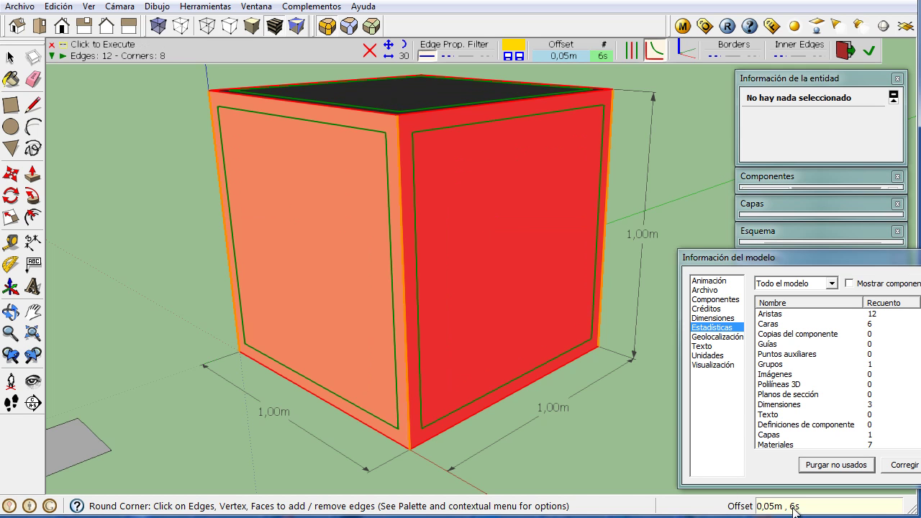
# Set the rounding to 5 segments and the offset back to 0,10 m.
pyautogui.write('5s')
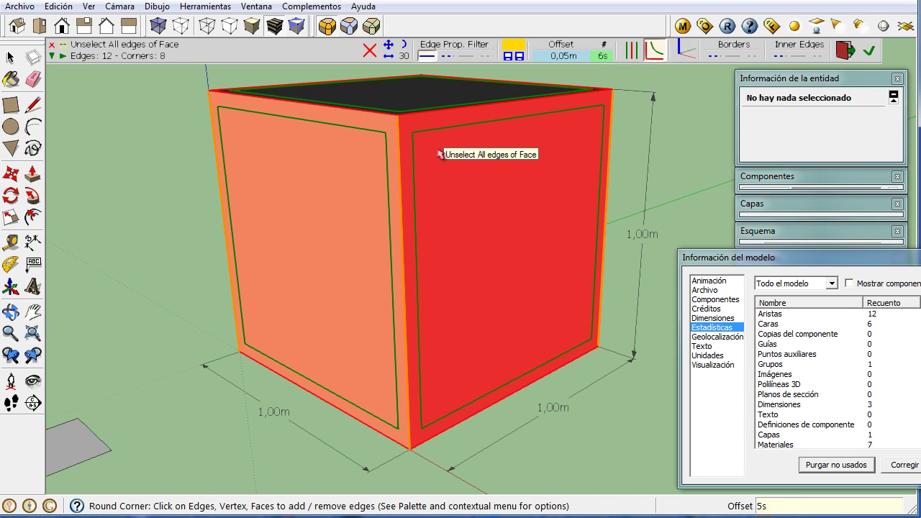
pyautogui.press('Return')
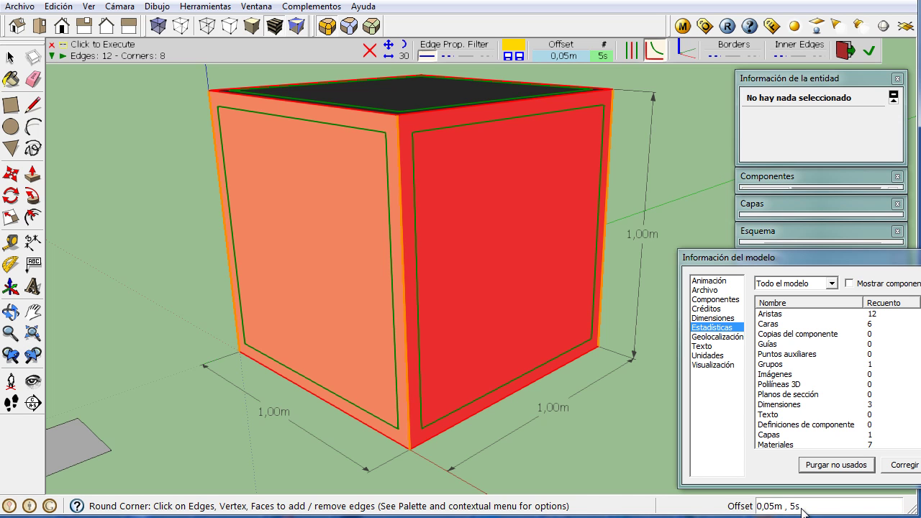
pyautogui.write('0,10')
pyautogui.press('Return')
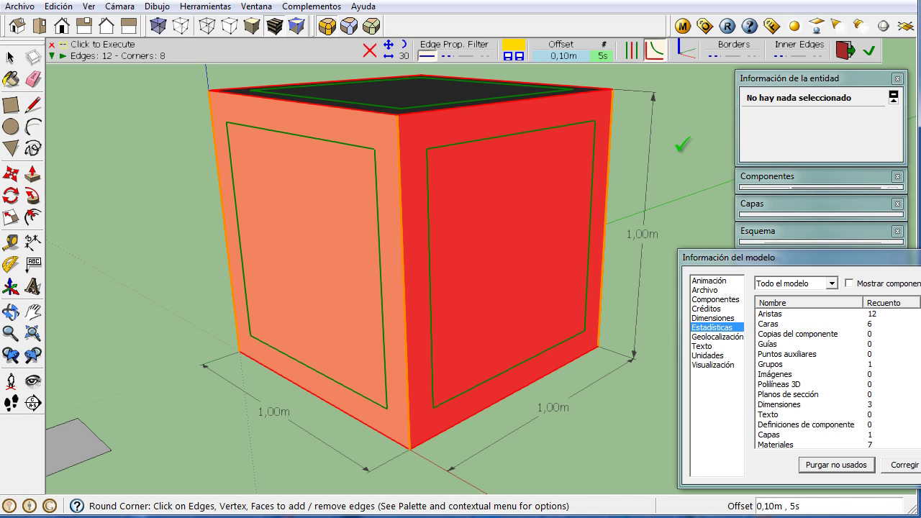
# Build the 0,10 m, 5-segment rounded corners on all edges, then undo back to the sharp cube.
pyautogui.click(680, 142)
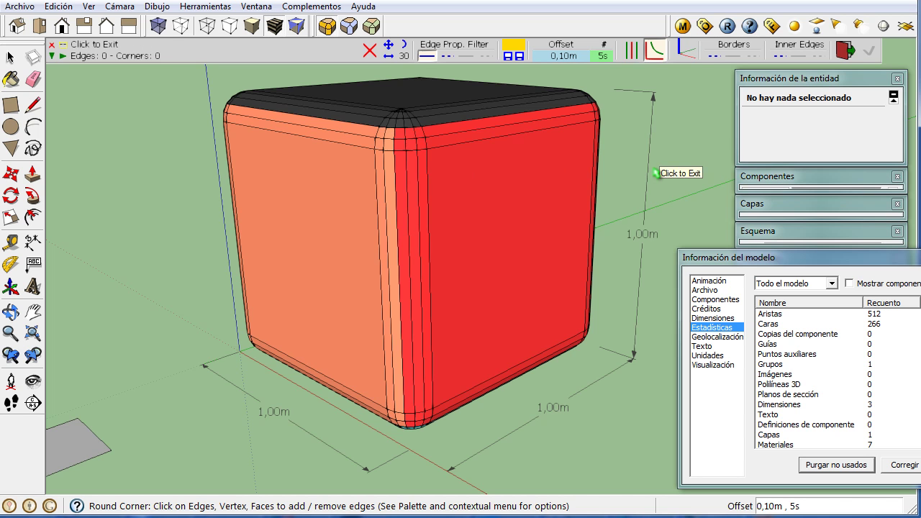
pyautogui.hotkey('ctrl', 'z')
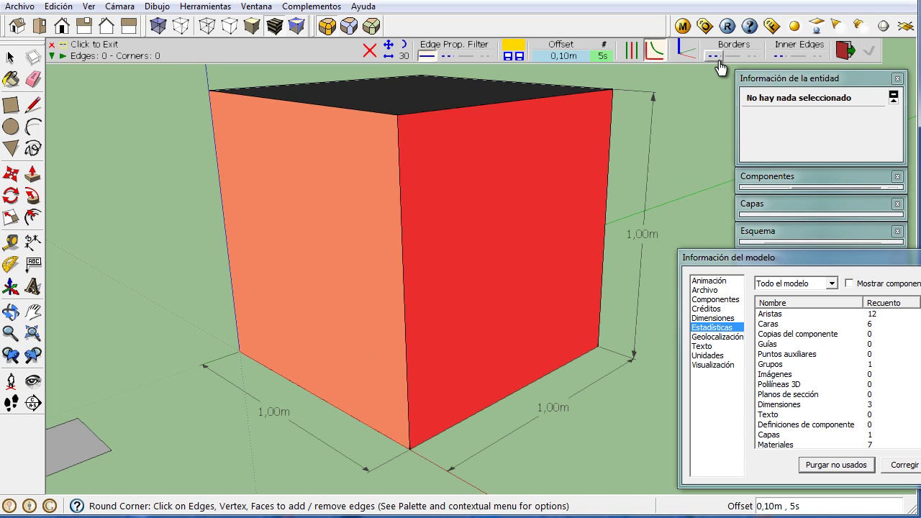
# Enable smoothing of rounded borders and inner edges, re-round all 12 edges, and exit Round Corner.
pyautogui.click(733, 63)
pyautogui.click(800, 58)
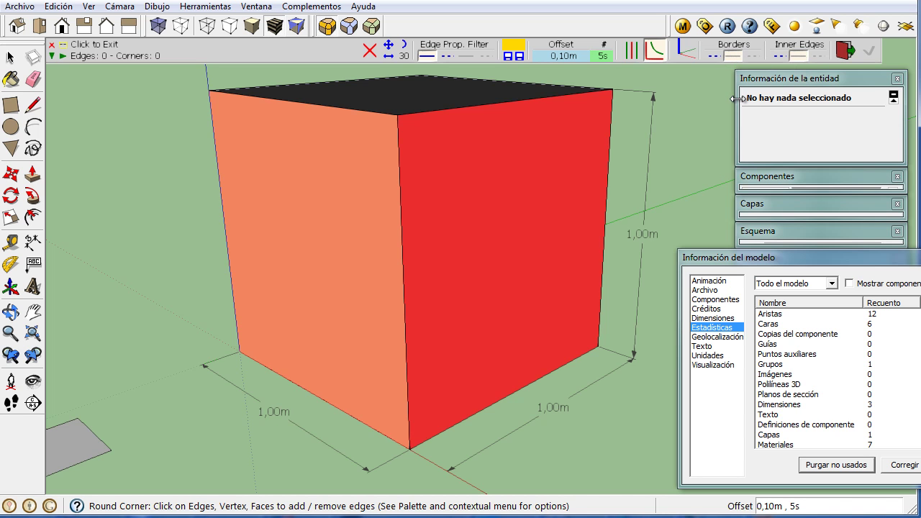
pyautogui.click(515, 191)
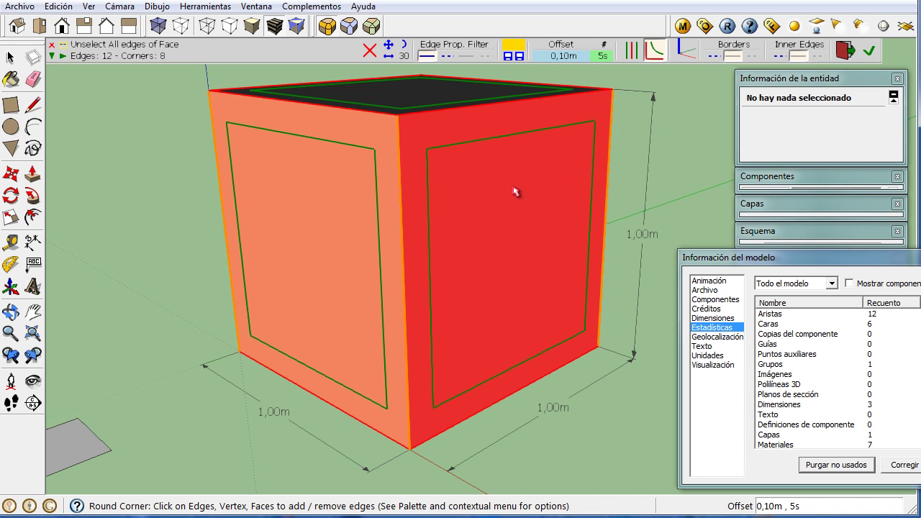
pyautogui.click(689, 153)
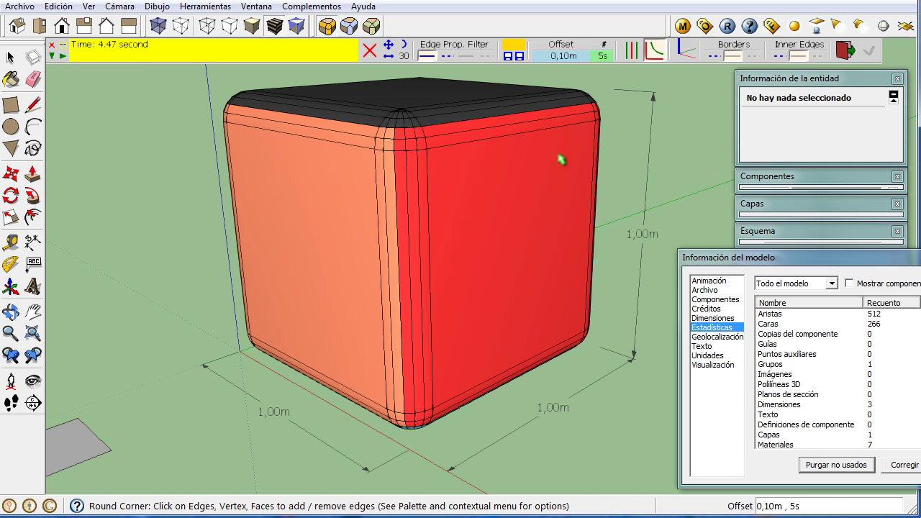
pyautogui.moveTo(516, 167)
pyautogui.mouseDown(button='middle')
pyautogui.moveTo(567, 196)
pyautogui.moveTo(551, 194)
pyautogui.moveTo(500, 243)
pyautogui.mouseUp(button='middle')
pyautogui.scroll(1, 499, 148)
pyautogui.scroll(1, 528, 206)
pyautogui.scroll(-2, 528, 206)
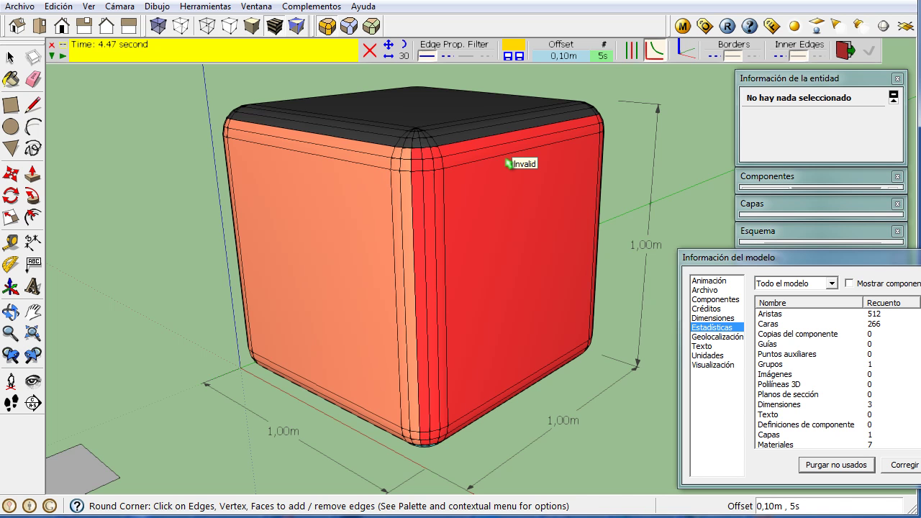
pyautogui.click(691, 140)
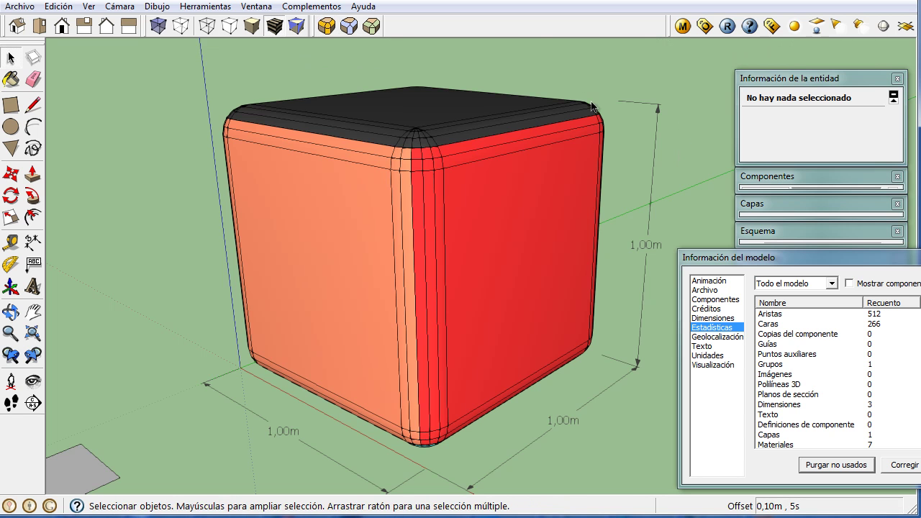
# Undo to the sharp cube and round all twelve edges again with Round Corner.
pyautogui.hotkey('ctrl', 'z')
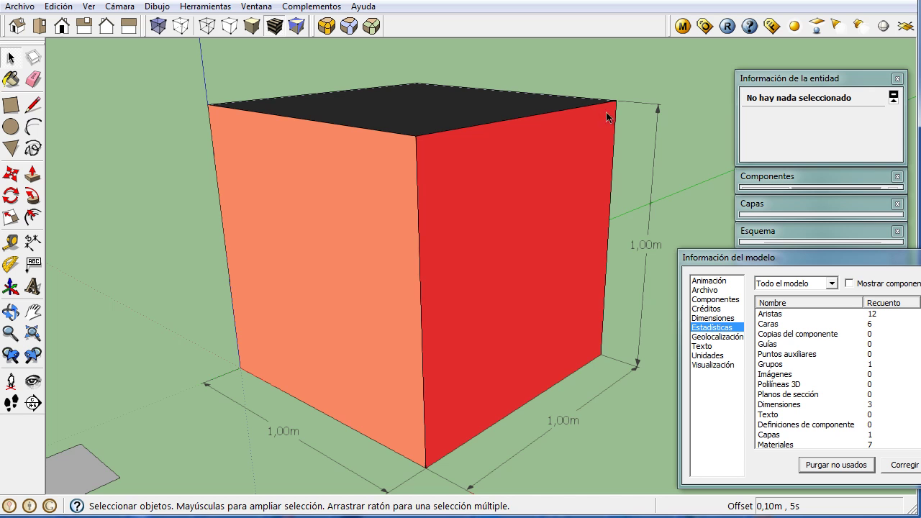
pyautogui.click(326, 26)
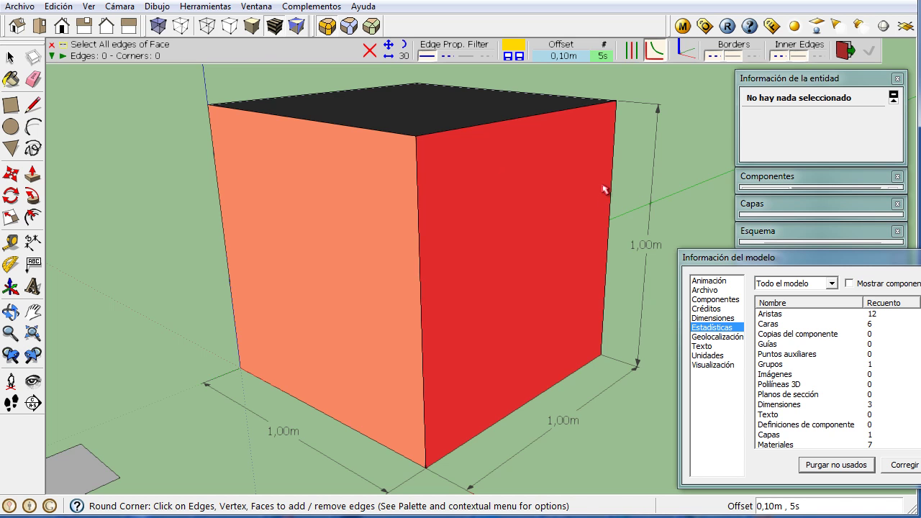
pyautogui.click(521, 195)
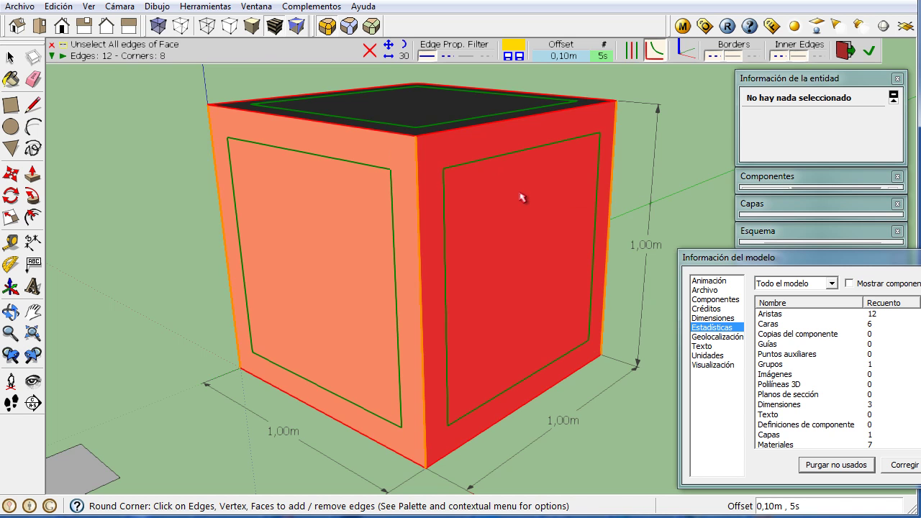
pyautogui.click(661, 205)
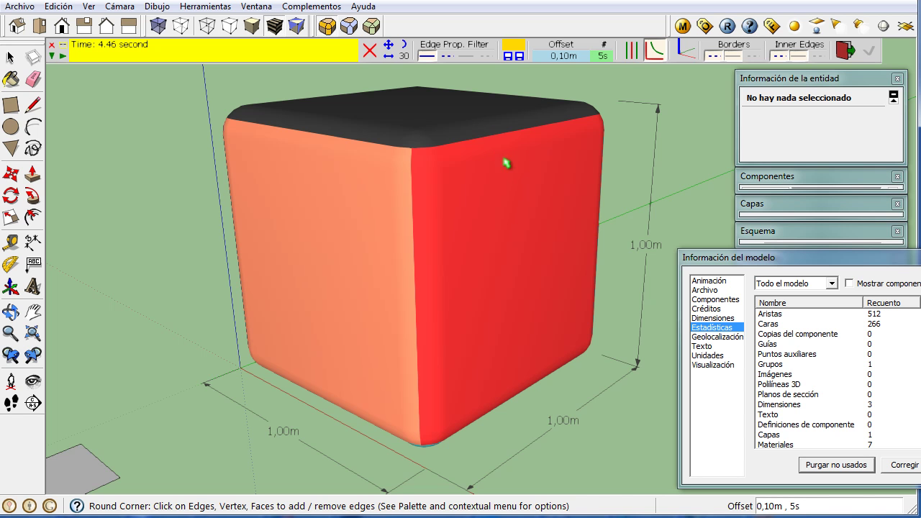
# Show and then hide the cube's hidden geometry, and exit Round Corner.
pyautogui.click(89, 7)
pyautogui.click(109, 62)
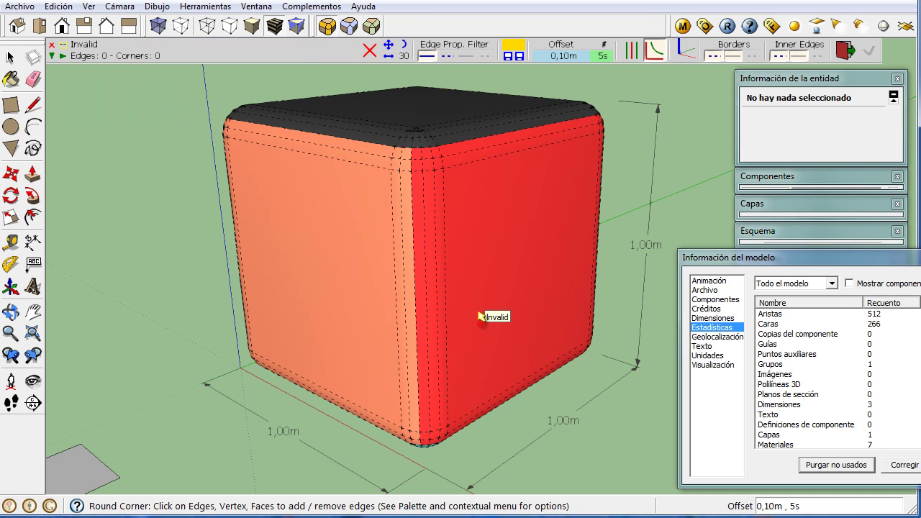
pyautogui.click(89, 7)
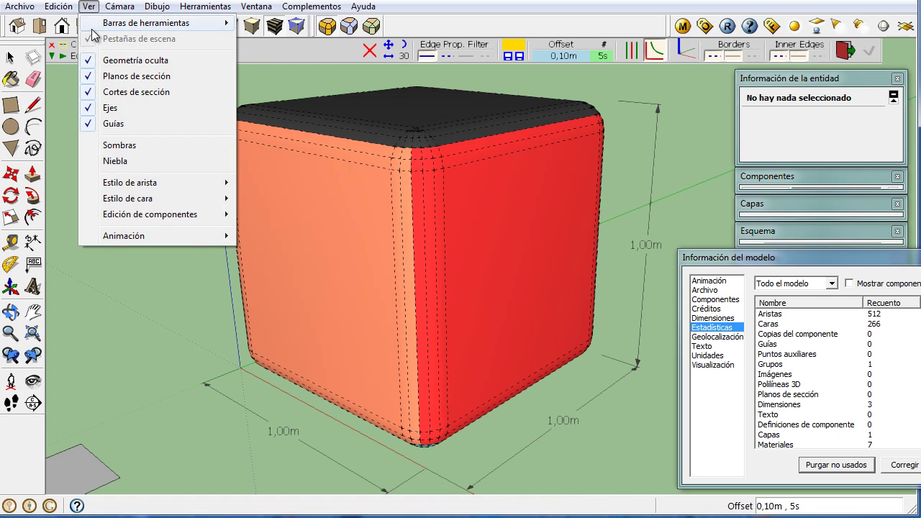
pyautogui.click(97, 60)
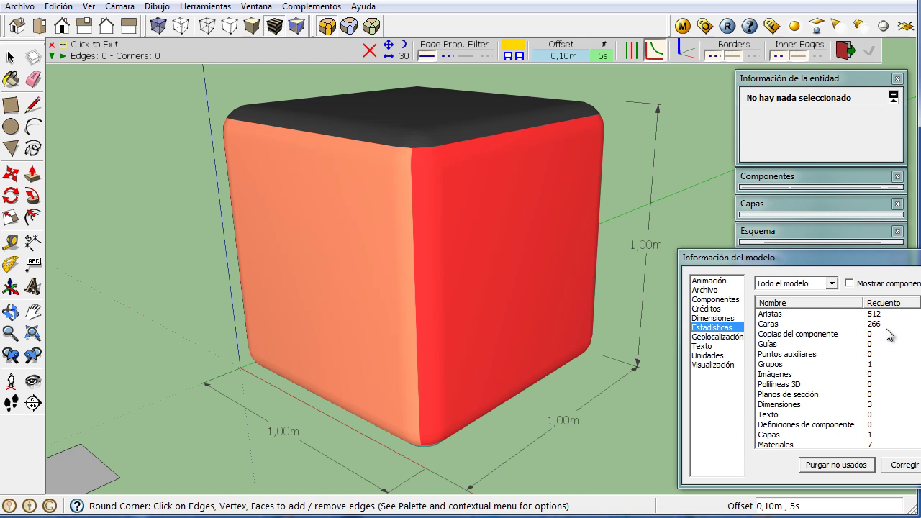
pyautogui.press('space')
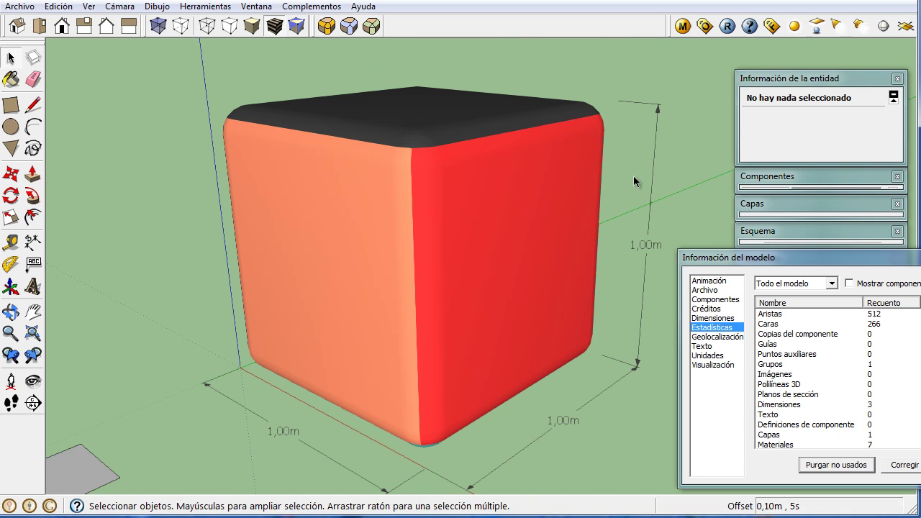
pyautogui.moveTo(634, 210); pyautogui.dragTo(616, 207, button='middle')
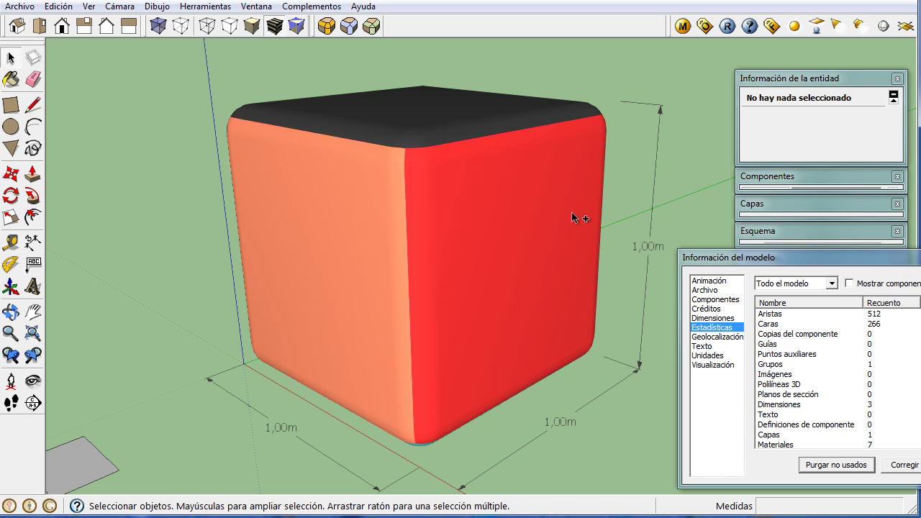
# Undo the rounding to restore the sharp cube with 12 edges and 6 faces.
pyautogui.hotkey('ctrl', 'z')
pyautogui.moveTo(580, 226)
pyautogui.mouseDown(button='middle')
pyautogui.moveTo(571, 231)
pyautogui.moveTo(565, 220)
pyautogui.mouseUp(button='middle')
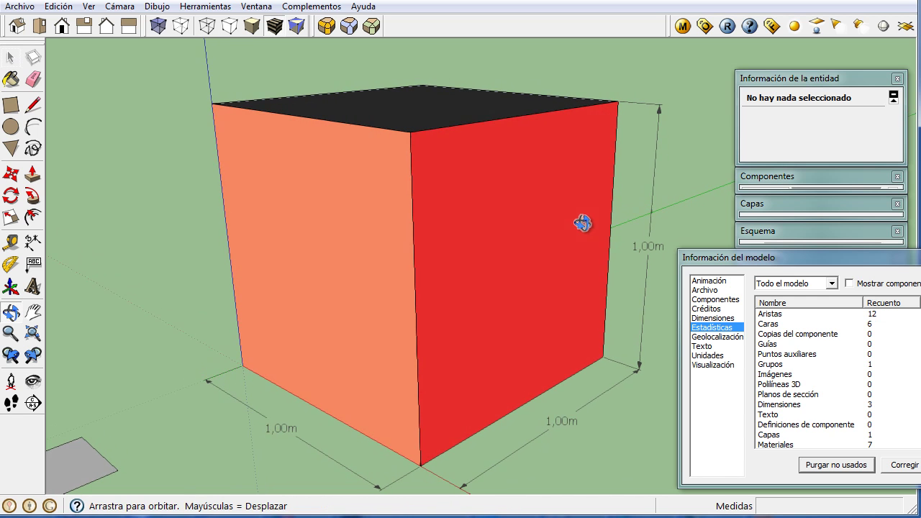
pyautogui.scroll(-2, 566, 218)
pyautogui.scroll(1, 565, 218)
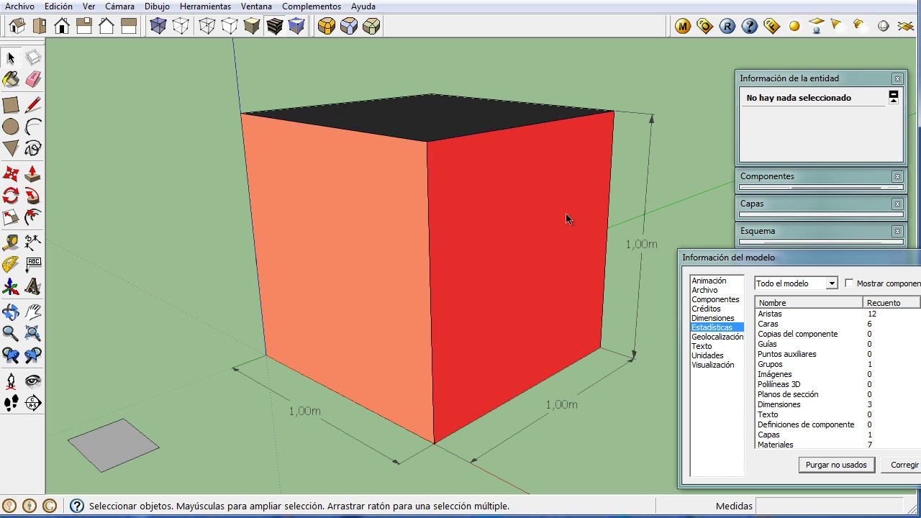
pyautogui.moveTo(568, 217)
pyautogui.mouseDown(button='middle')
pyautogui.moveTo(515, 228)
pyautogui.moveTo(535, 222)
pyautogui.mouseUp(button='middle')
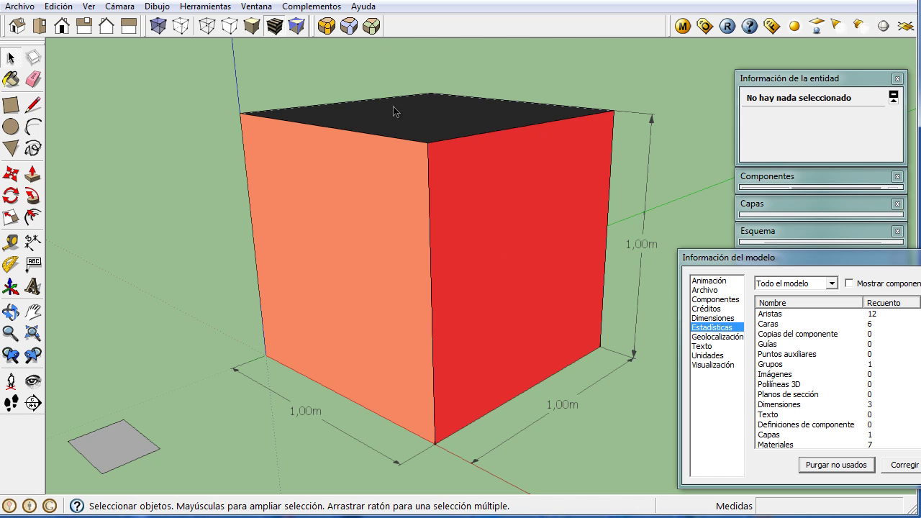
# Bevel all twelve cube edges flat at 0,10 m, giving 48 edges and 26 faces.
pyautogui.click(372, 27)
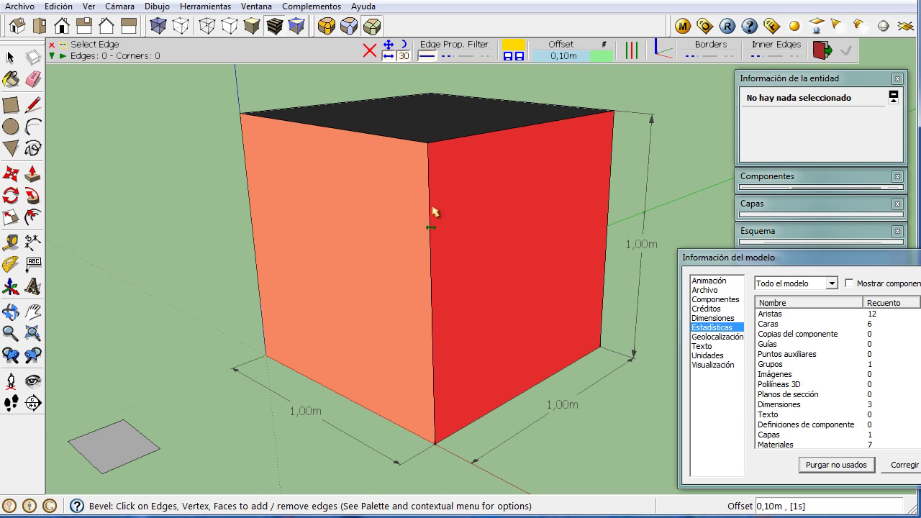
pyautogui.click(529, 212)
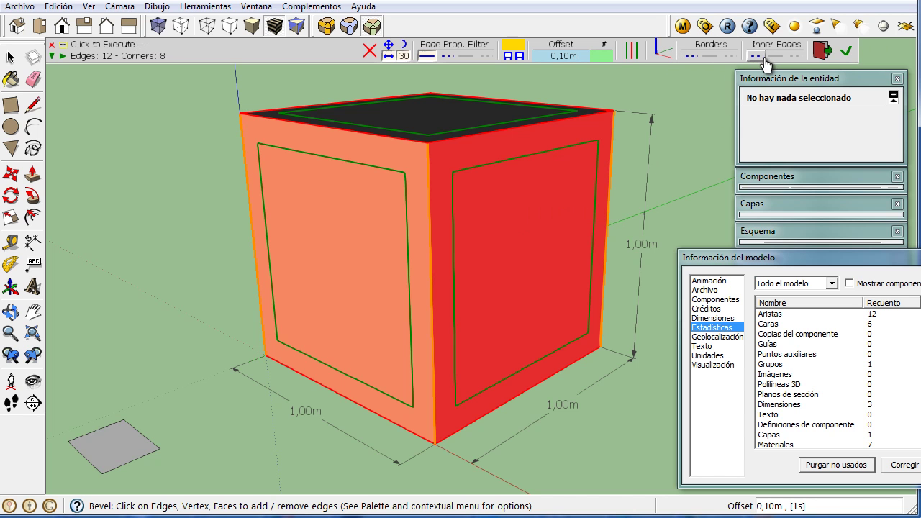
pyautogui.click(846, 52)
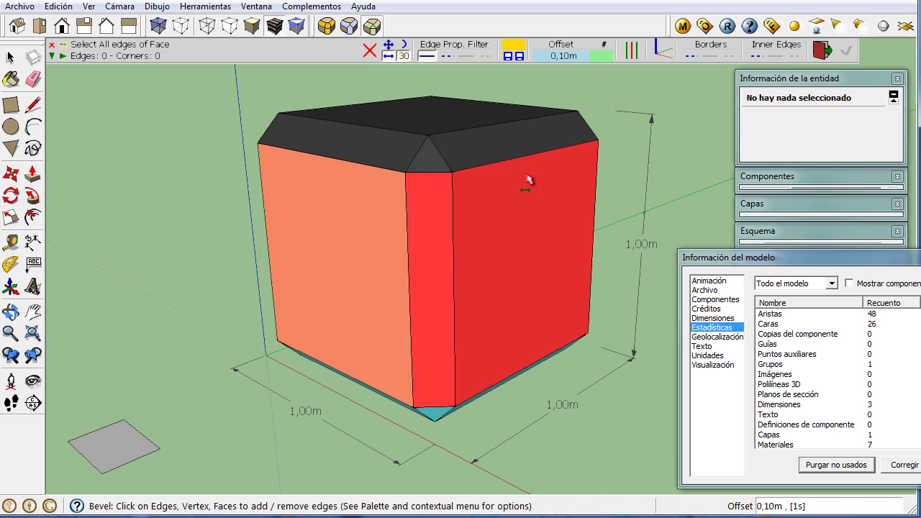
pyautogui.scroll(-3, 509, 206)
pyautogui.scroll(-2, 505, 216)
pyautogui.scroll(-2, 500, 223)
pyautogui.scroll(-1, 497, 229)
pyautogui.scroll(-3, 495, 232)
pyautogui.scroll(-1, 493, 244)
pyautogui.moveTo(499, 257)
pyautogui.mouseDown(button='middle')
pyautogui.moveTo(466, 205)
pyautogui.moveTo(464, 223)
pyautogui.mouseUp(button='middle')
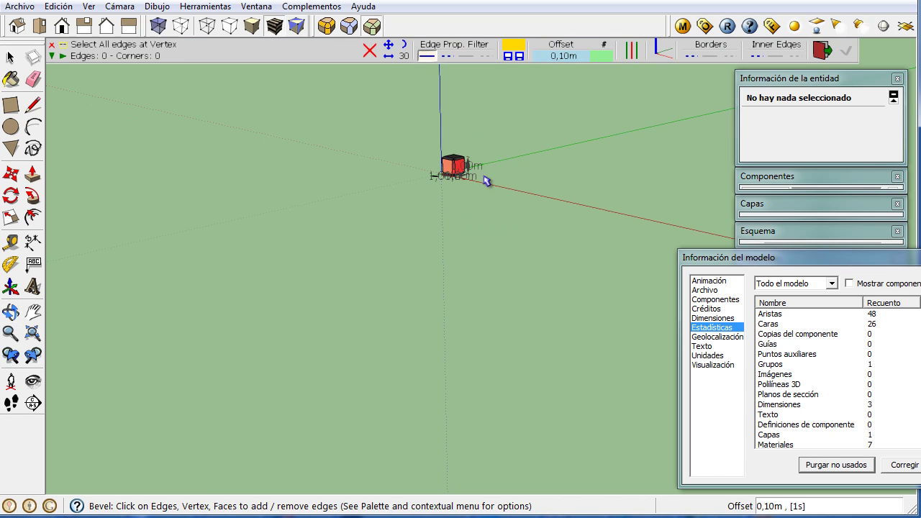
pyautogui.scroll(2, 459, 171)
pyautogui.scroll(1, 459, 171)
pyautogui.scroll(1, 459, 170)
pyautogui.scroll(1, 459, 170)
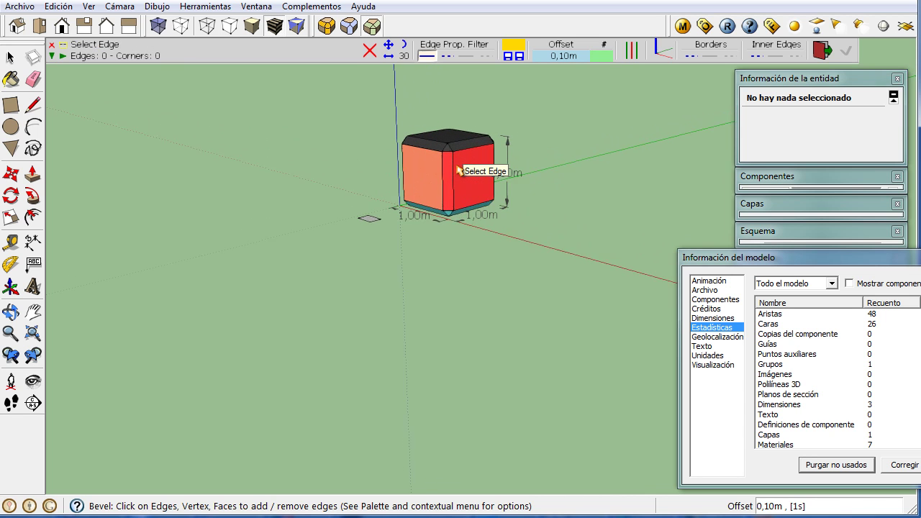
pyautogui.scroll(2, 459, 170)
pyautogui.scroll(1, 459, 171)
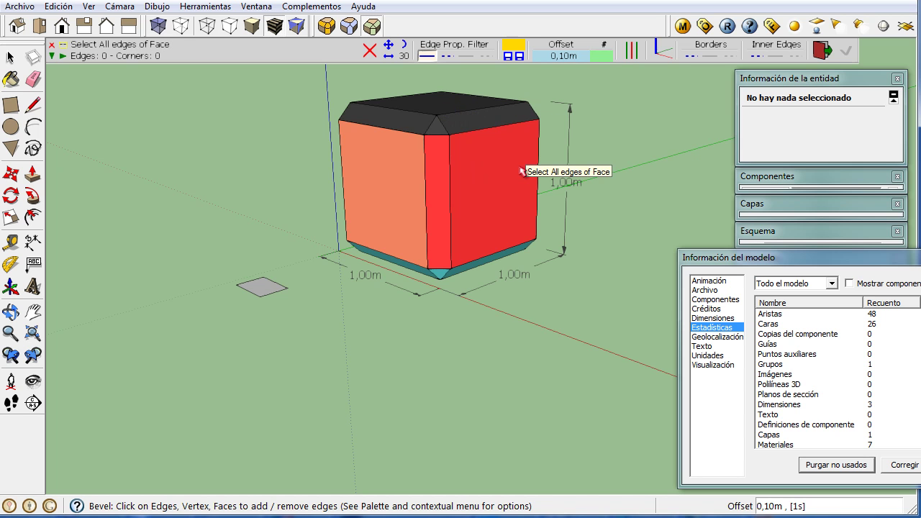
pyautogui.scroll(2, 495, 188)
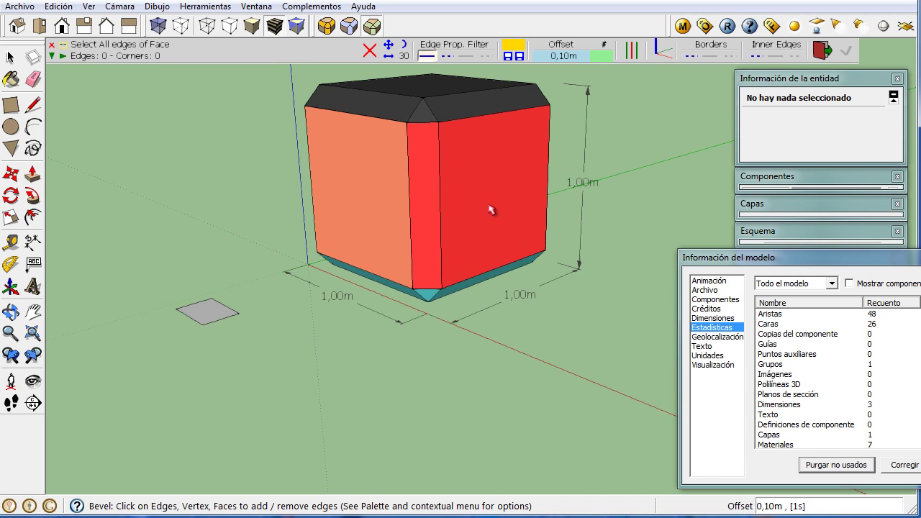
pyautogui.scroll(1, 492, 245)
pyautogui.scroll(1, 498, 277)
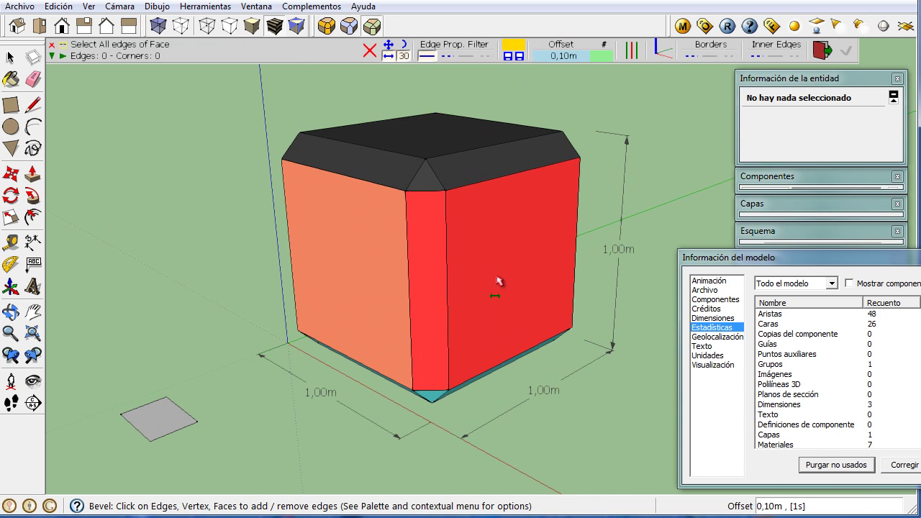
pyautogui.scroll(1, 498, 280)
pyautogui.moveTo(495, 284); pyautogui.dragTo(501, 270, button='middle')
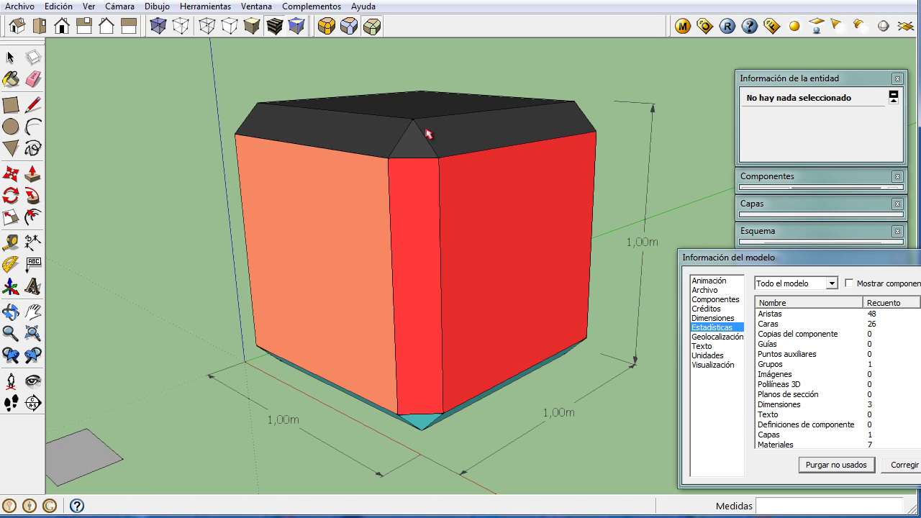
# Close the Bevel tool, undo the bevel back to the sharp cube, and select the right red face.
pyautogui.press('b')
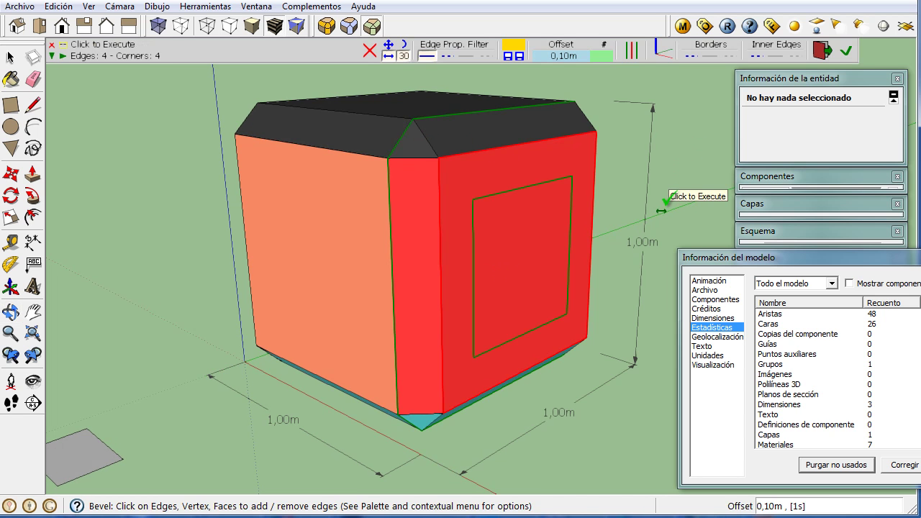
pyautogui.click(820, 50)
pyautogui.hotkey('ctrl', 'z')
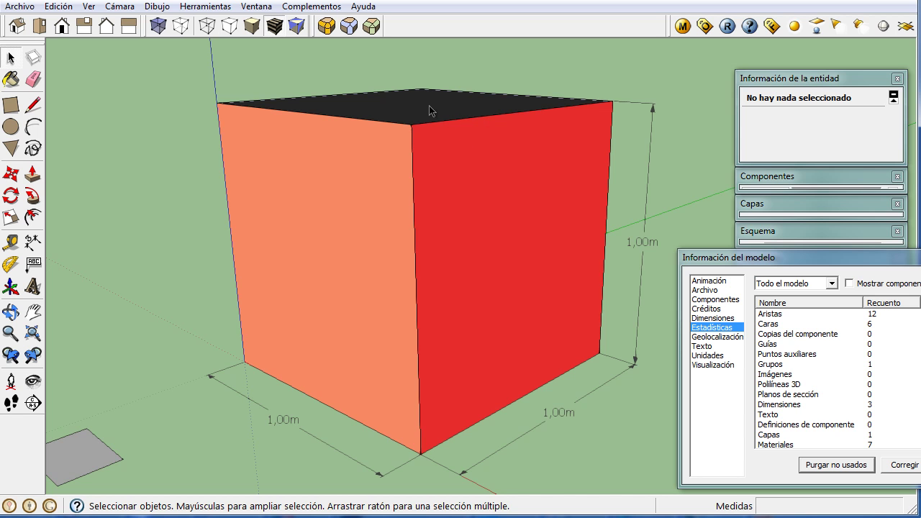
pyautogui.click(484, 151)
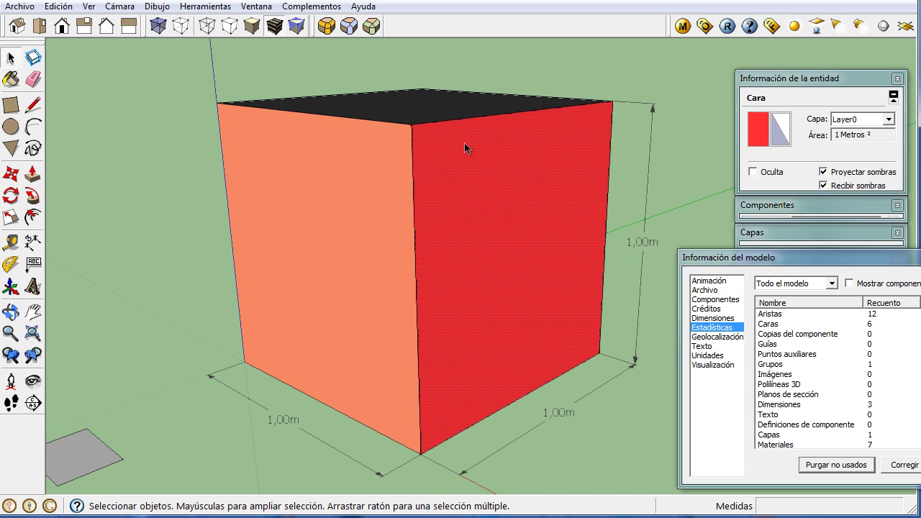
# Bevel all twelve cube edges with a 0,01m offset, then undo it to restore the sharp cube.
pyautogui.click(372, 27)
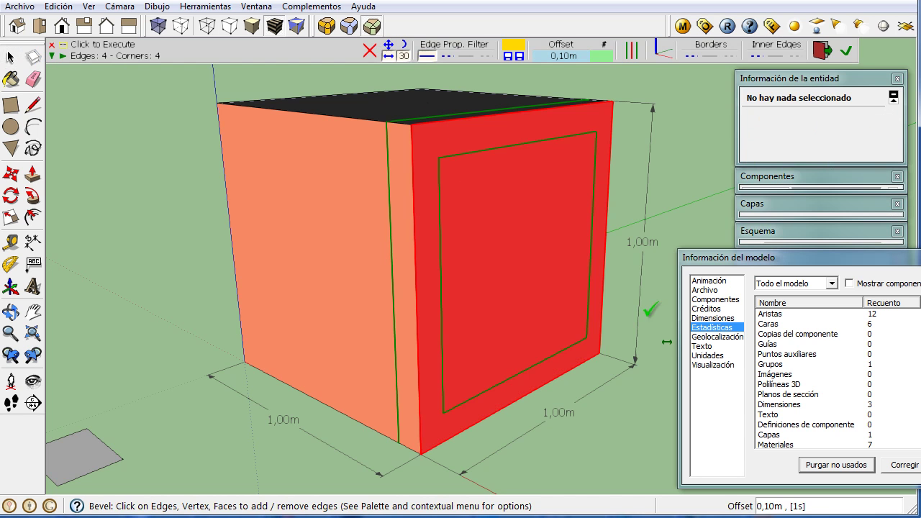
pyautogui.click(524, 214)
pyautogui.doubleClick(505, 208)
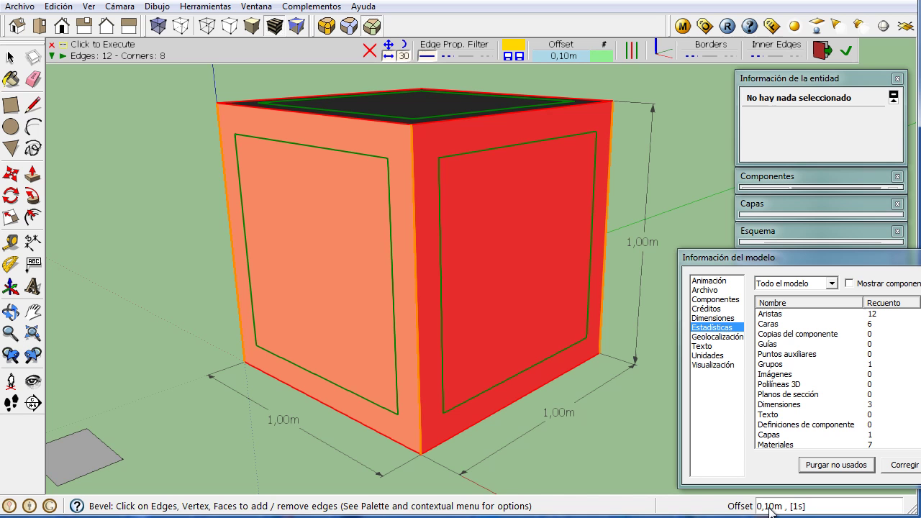
pyautogui.write('0')
pyautogui.press('Return')
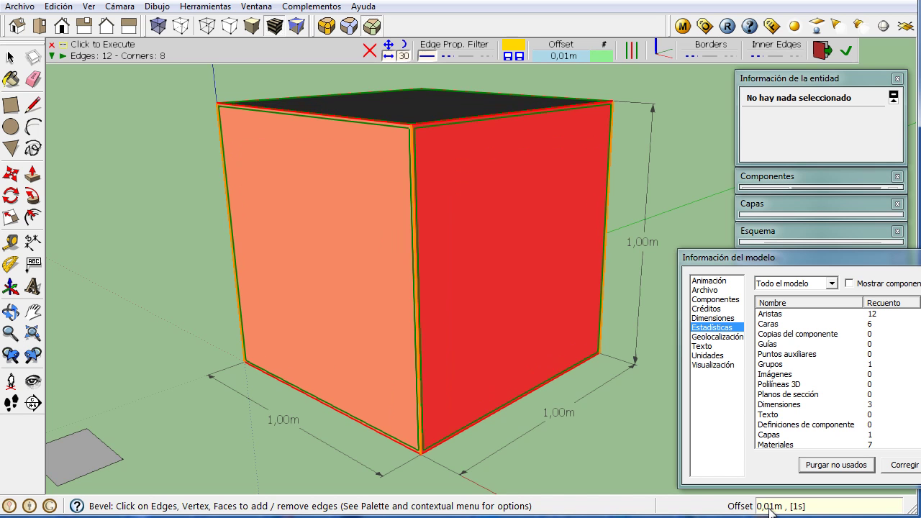
pyautogui.doubleClick(680, 169)
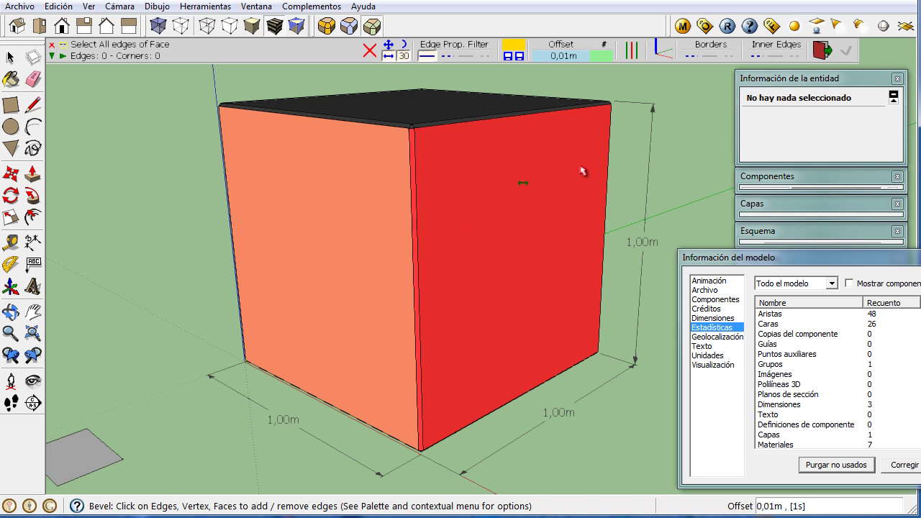
pyautogui.press('space')
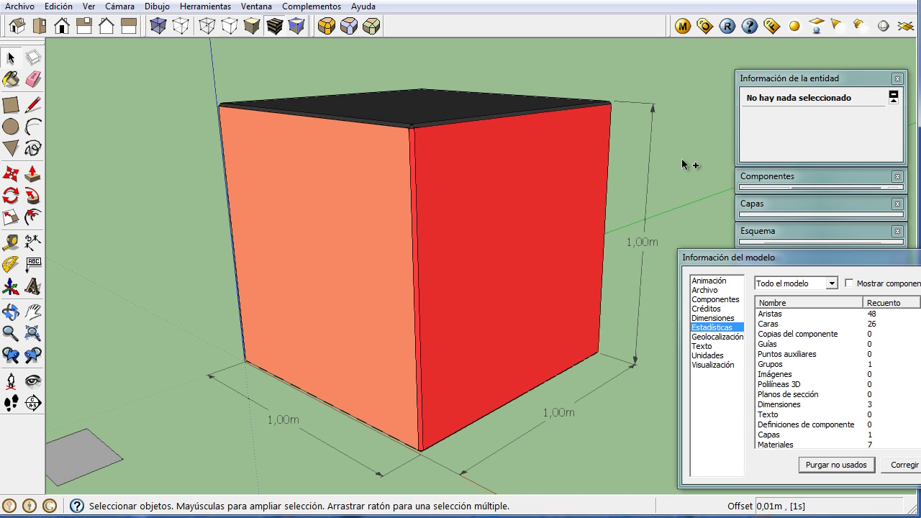
pyautogui.hotkey('ctrl', 'z')
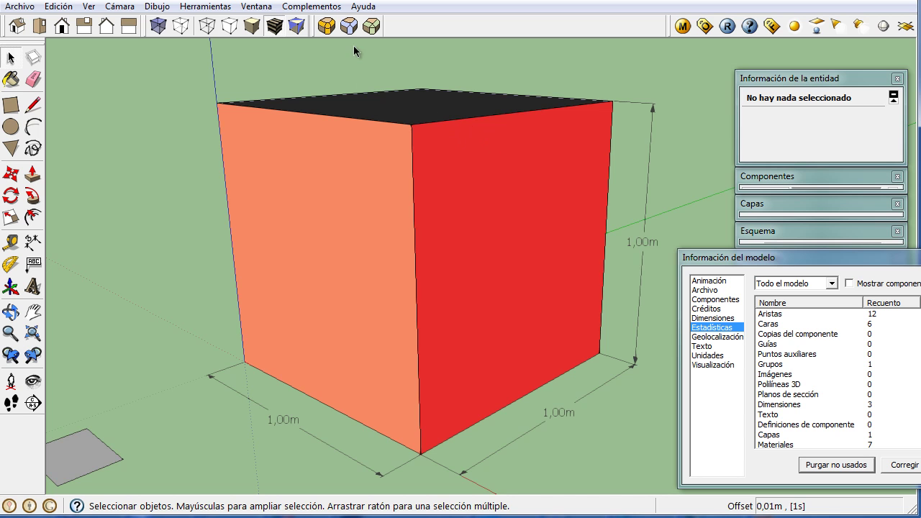
# Apply a 0,10m Sharp Corner bevel to all twelve cube edges and zoom in on the top.
pyautogui.click(350, 27)
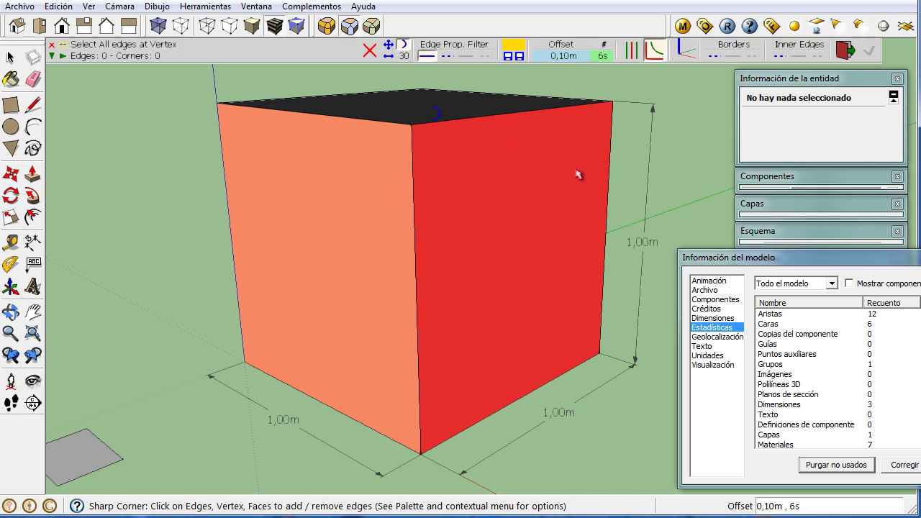
pyautogui.click(523, 188)
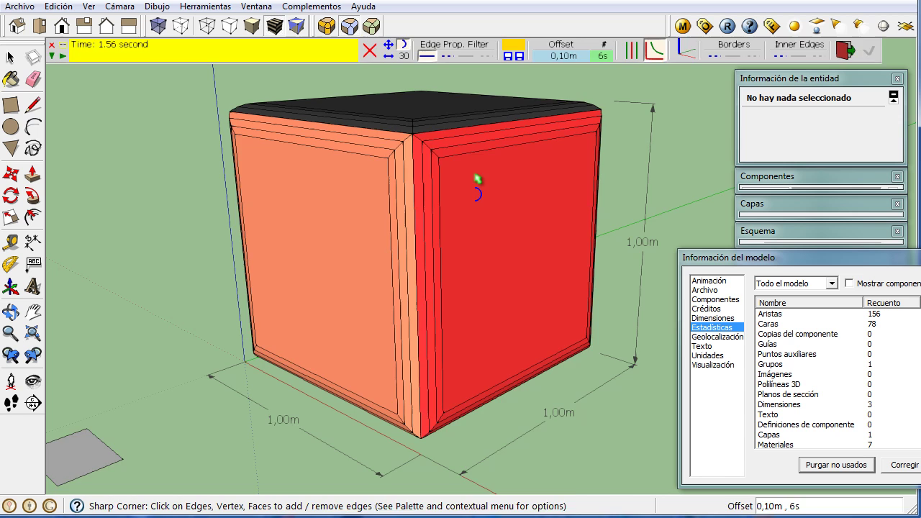
pyautogui.moveTo(479, 180); pyautogui.dragTo(551, 232, button='middle')
pyautogui.scroll(3, 492, 199)
pyautogui.scroll(2, 475, 189)
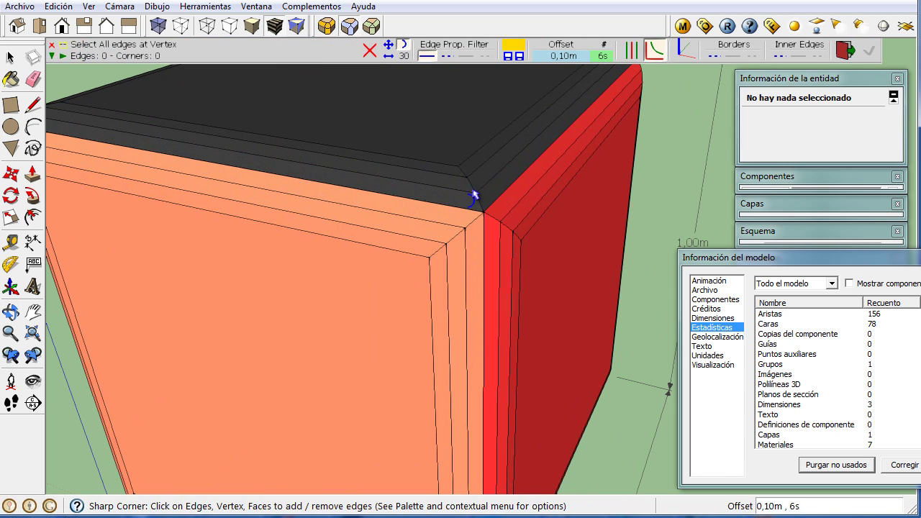
# Orbit around the bevelled corner to see the red side, then undo the bevel.
pyautogui.moveTo(533, 245)
pyautogui.mouseDown(button='middle')
pyautogui.moveTo(578, 150)
pyautogui.moveTo(594, 177)
pyautogui.moveTo(609, 173)
pyautogui.moveTo(508, 197)
pyautogui.moveTo(286, 212)
pyautogui.moveTo(306, 224)
pyautogui.moveTo(594, 197)
pyautogui.moveTo(557, 222)
pyautogui.moveTo(497, 214)
pyautogui.mouseUp(button='middle')
pyautogui.scroll(-2, 497, 215)
pyautogui.scroll(-3, 494, 208)
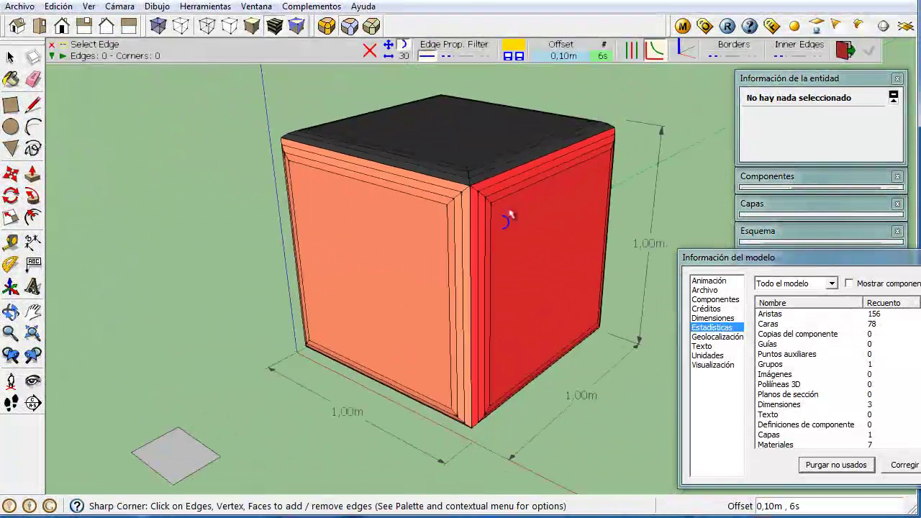
pyautogui.press('space')
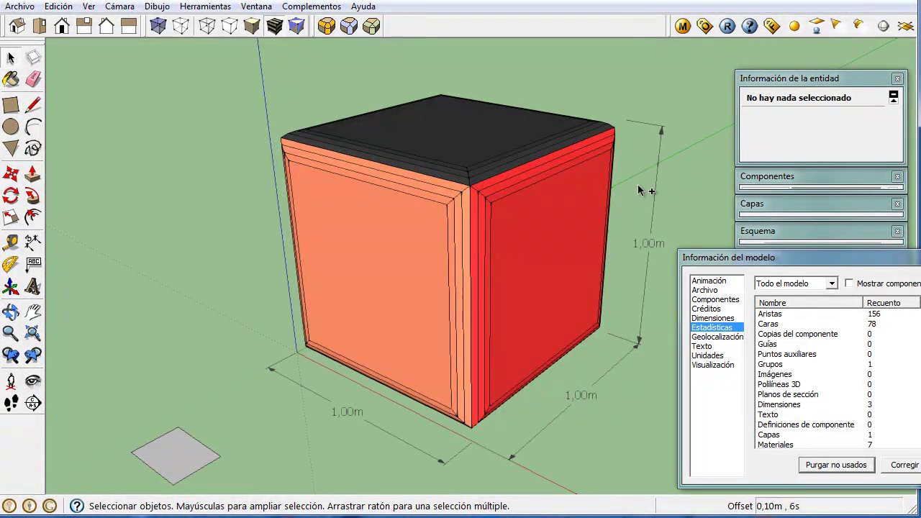
pyautogui.hotkey('ctrl', 'z')
# Round all twelve cube edges with Round Corner at a 0,10m offset.
pyautogui.click(331, 27)
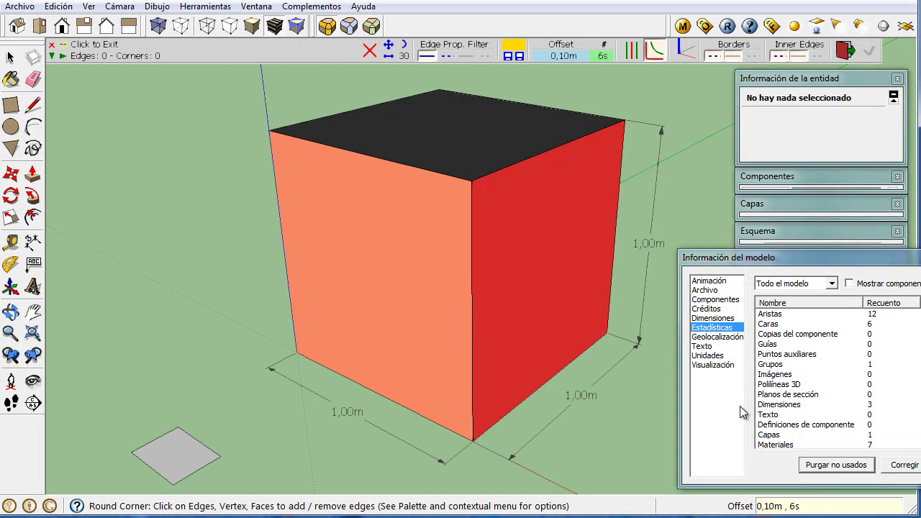
pyautogui.click(522, 241)
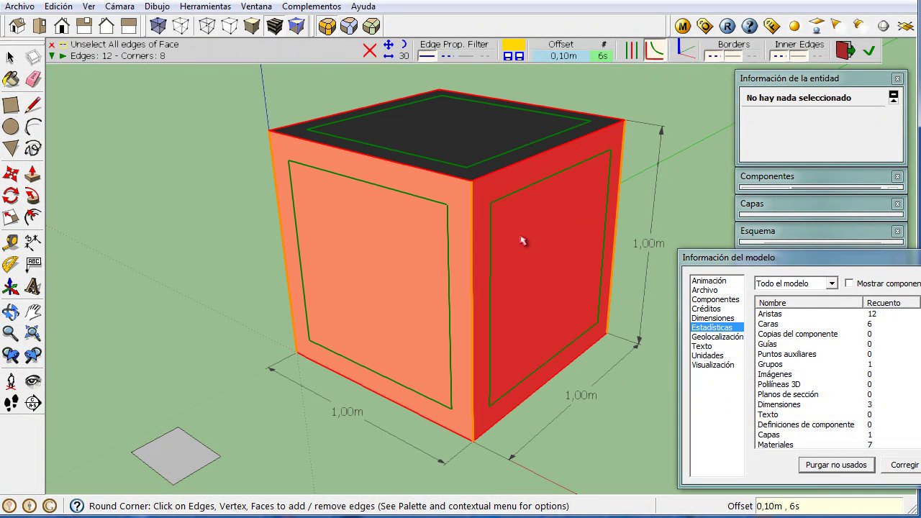
pyautogui.click(677, 371)
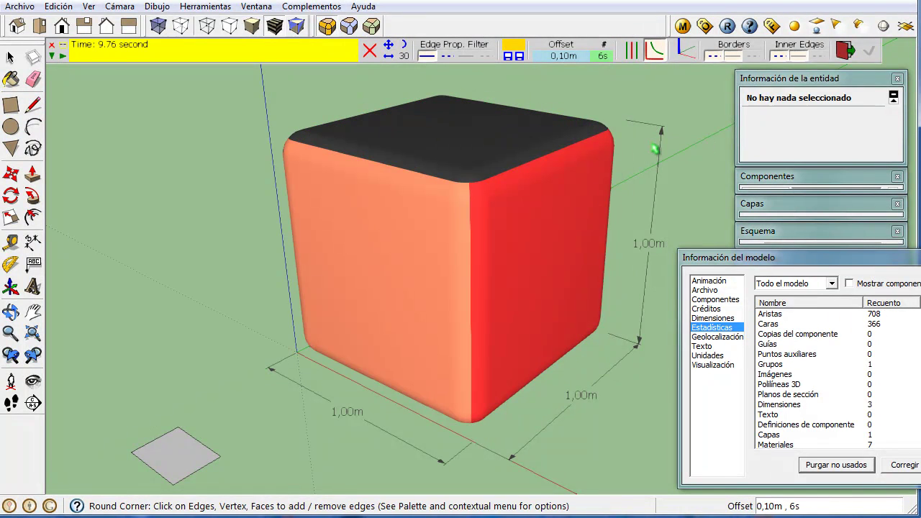
# Turn on View > Hidden Geometry and zoom in on a rounded corner.
pyautogui.click(88, 7)
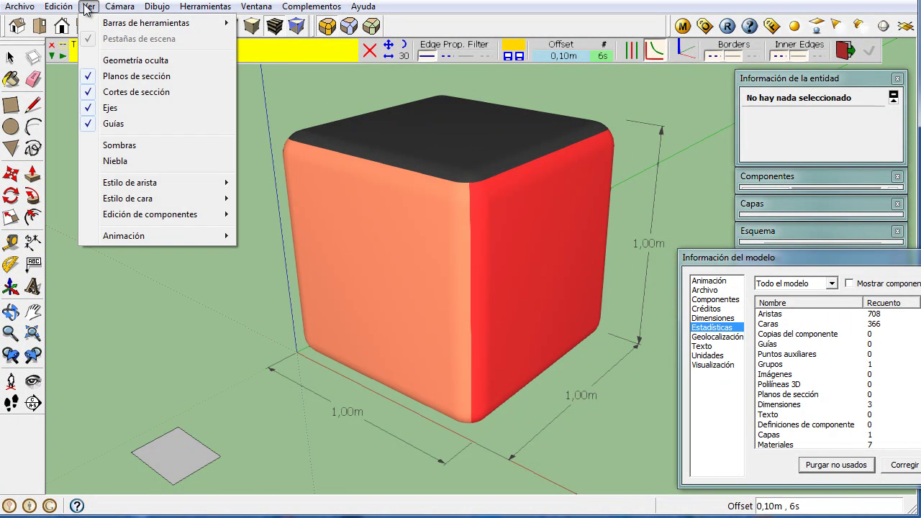
pyautogui.click(86, 62)
pyautogui.scroll(3, 460, 205)
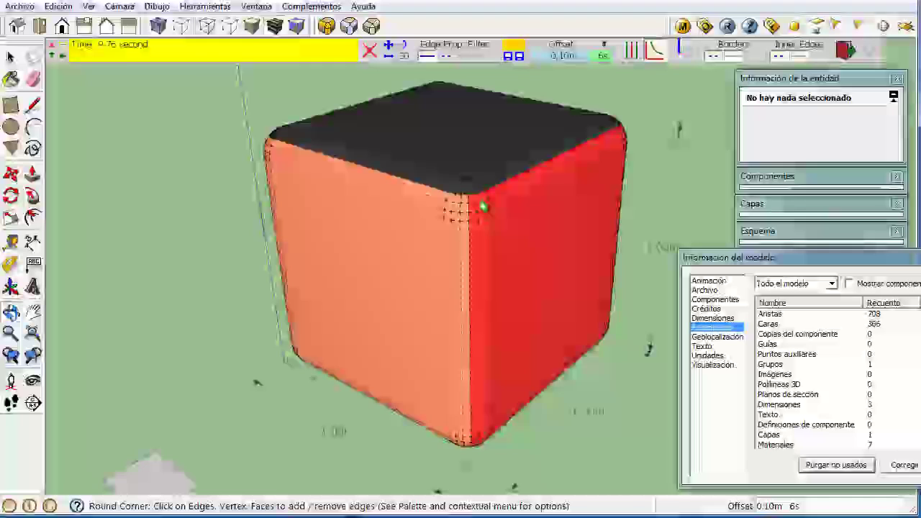
pyautogui.scroll(3, 483, 196)
pyautogui.scroll(2, 484, 196)
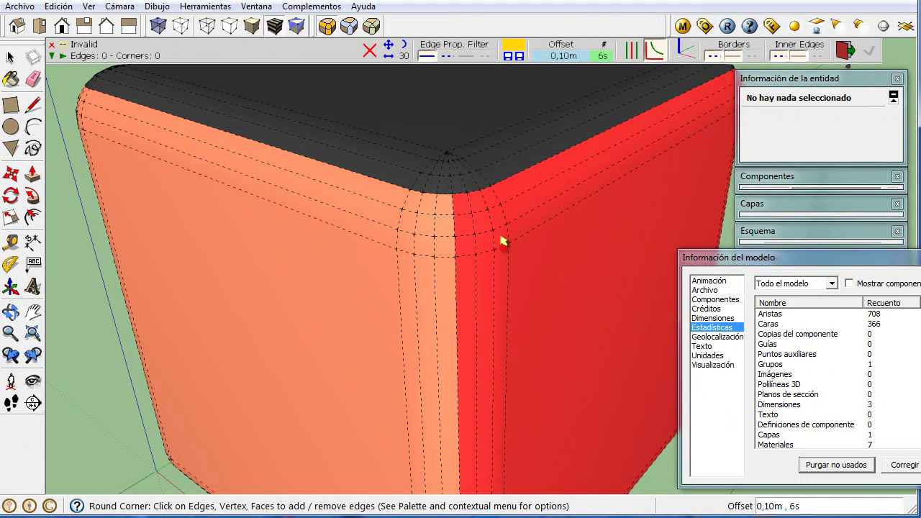
# Zoom back out and orbit around the rounded cube, then exit the rounding tool.
pyautogui.scroll(-3, 487, 251)
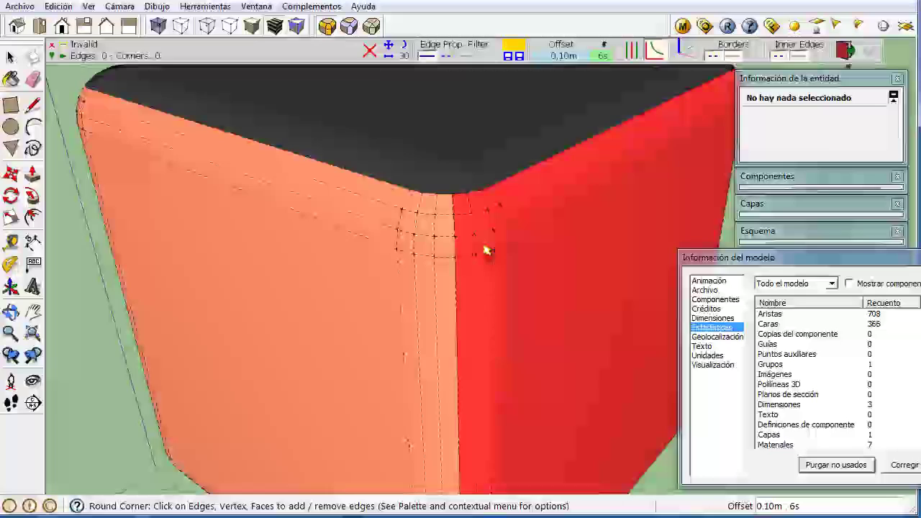
pyautogui.scroll(-3, 487, 245)
pyautogui.scroll(-3, 503, 252)
pyautogui.moveTo(507, 257); pyautogui.dragTo(449, 208, button='middle')
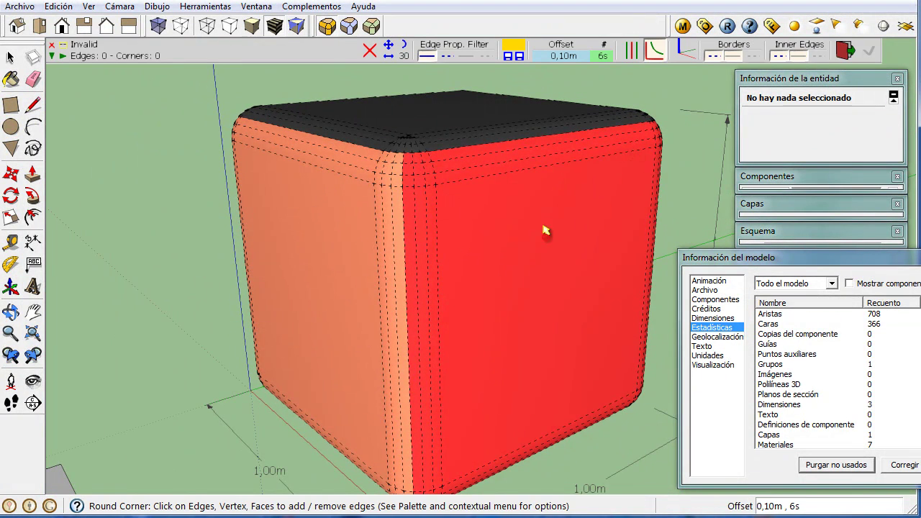
pyautogui.scroll(-3, 545, 228)
pyautogui.moveTo(544, 230)
pyautogui.mouseDown(button='middle')
pyautogui.moveTo(525, 242)
pyautogui.moveTo(551, 269)
pyautogui.moveTo(494, 251)
pyautogui.mouseUp(button='middle')
pyautogui.scroll(2, 551, 269)
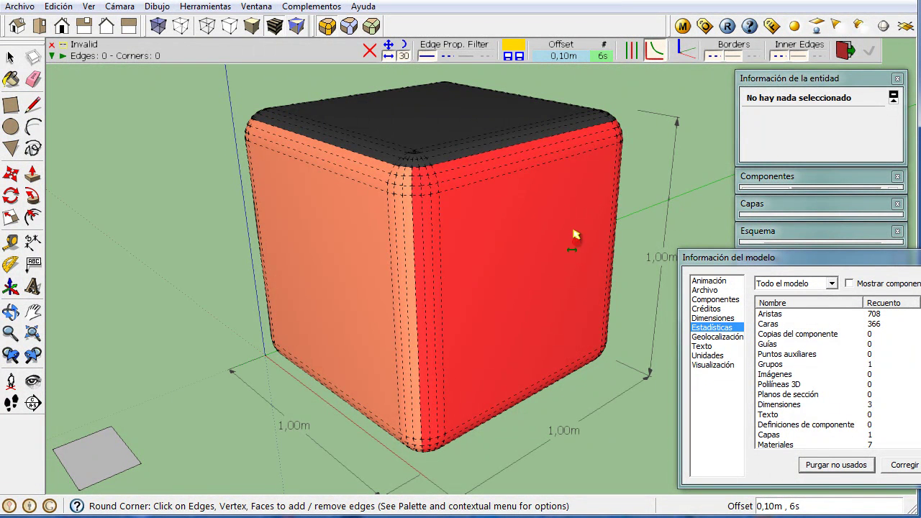
pyautogui.click(633, 215)
# Undo the rounding to restore the sharp cube and start a V-Ray render.
pyautogui.moveTo(444, 198); pyautogui.dragTo(465, 201, button='middle')
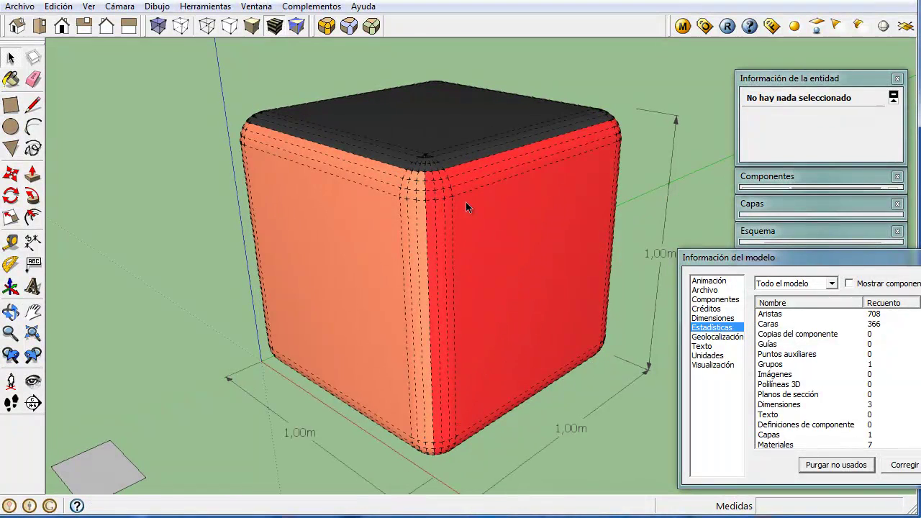
pyautogui.hotkey('ctrl', 'z')
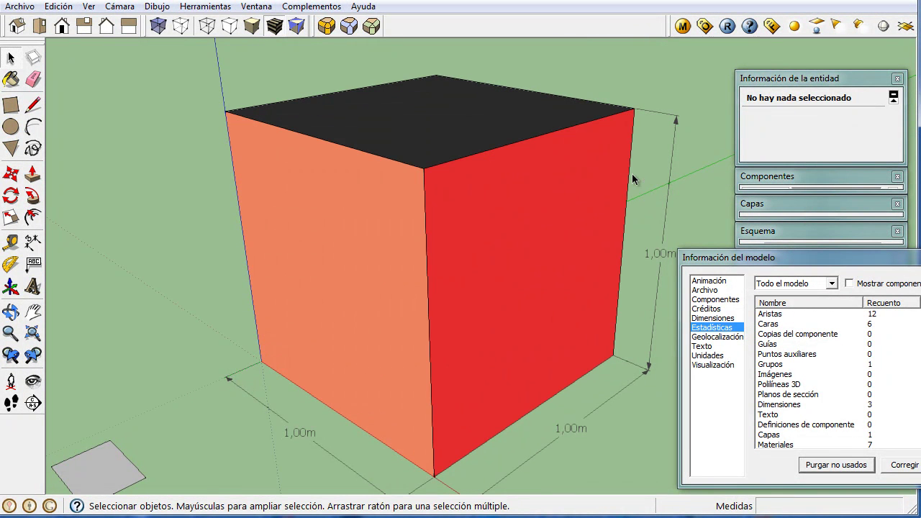
pyautogui.moveTo(522, 211); pyautogui.dragTo(526, 209, button='middle')
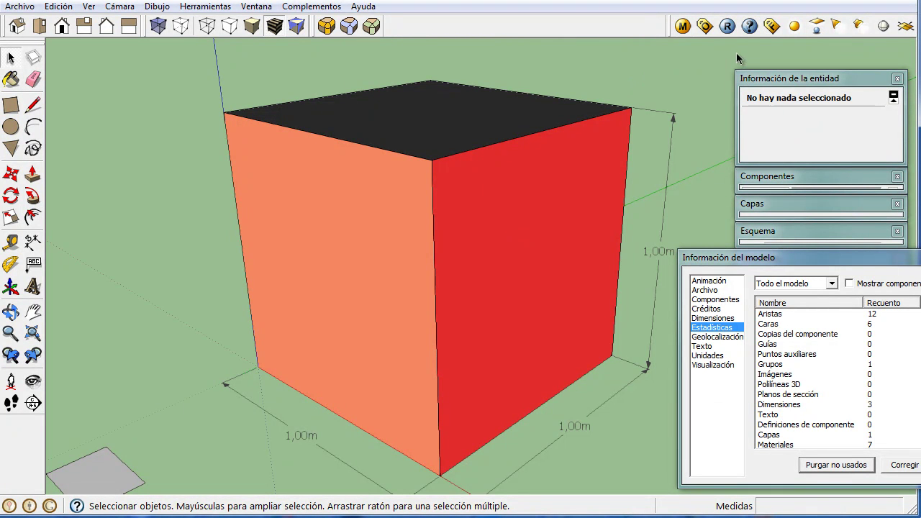
pyautogui.click(726, 27)
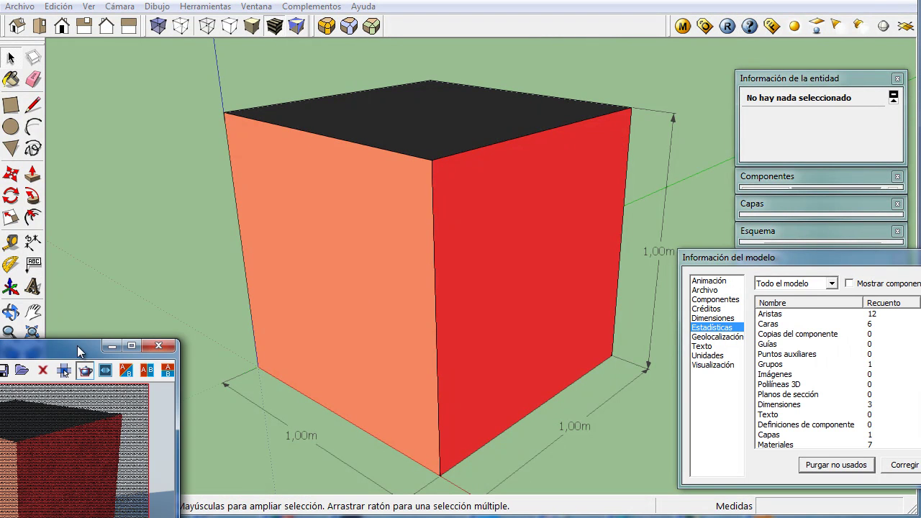
# Re-render a region around the sharp cube and move the V-Ray window further left.
pyautogui.moveTo(79, 351); pyautogui.dragTo(343, 127)
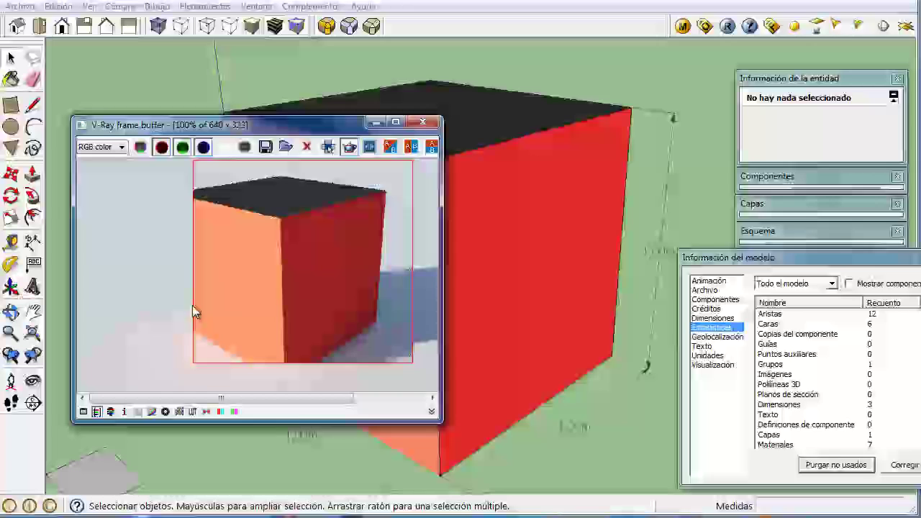
pyautogui.click(343, 147)
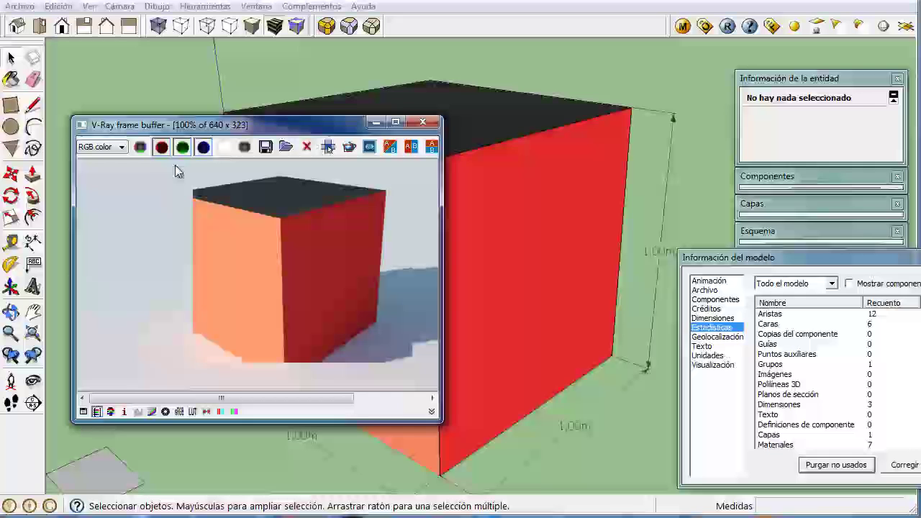
pyautogui.moveTo(179, 164)
pyautogui.mouseDown()
pyautogui.moveTo(402, 348)
pyautogui.moveTo(405, 382)
pyautogui.mouseUp()
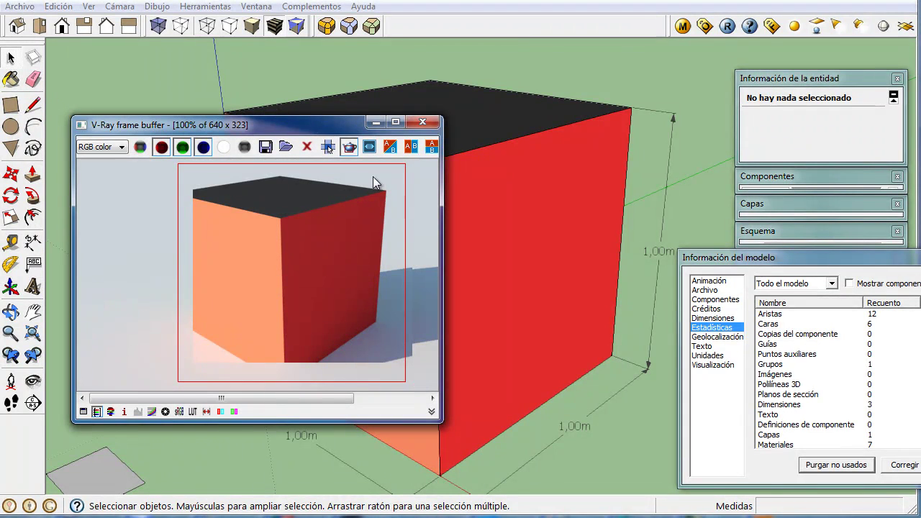
pyautogui.click(728, 30)
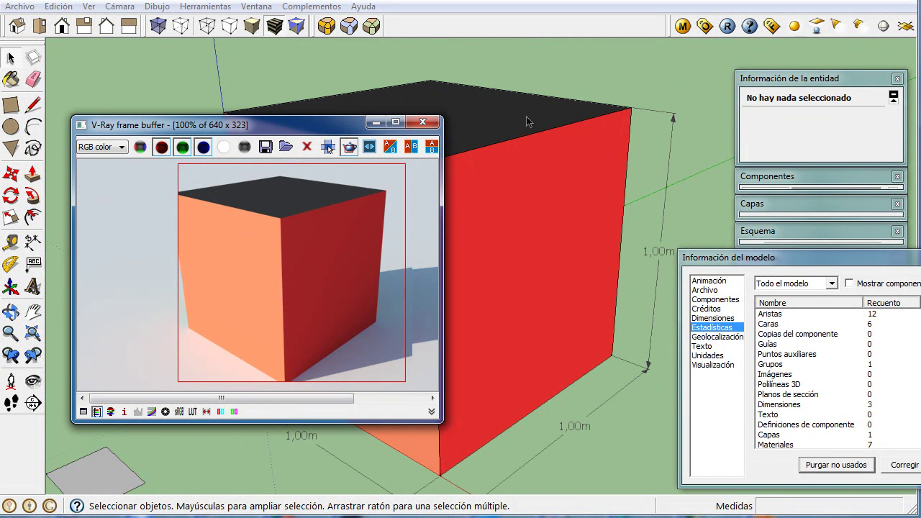
pyautogui.moveTo(313, 124); pyautogui.dragTo(287, 180)
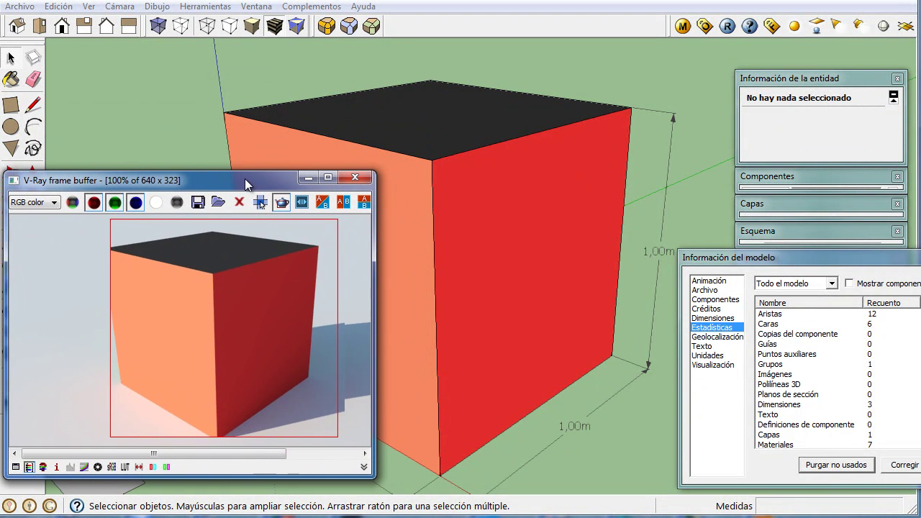
pyautogui.moveTo(287, 180); pyautogui.dragTo(255, 180)
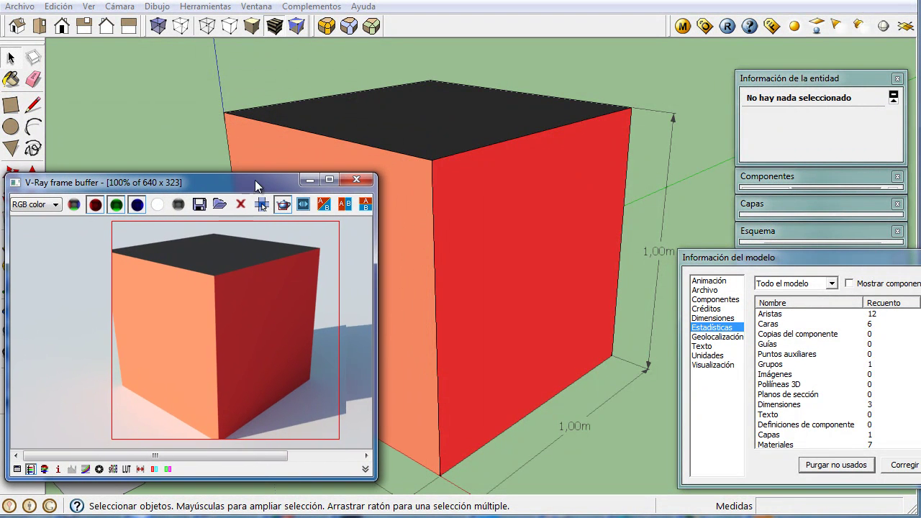
# Round all twelve cube edges at 0,10m with 4 segments and render it in V-Ray.
pyautogui.click(333, 27)
pyautogui.click(559, 177)
pyautogui.doubleClick(536, 182)
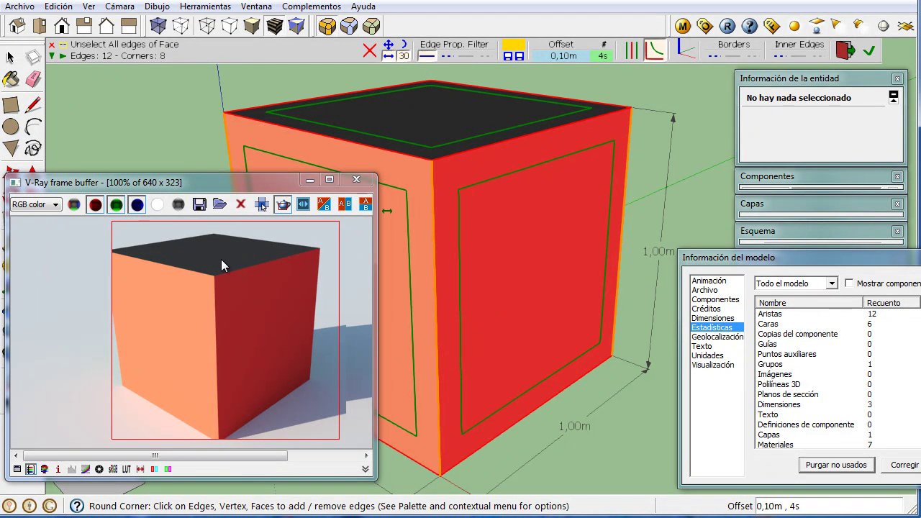
pyautogui.click(694, 147)
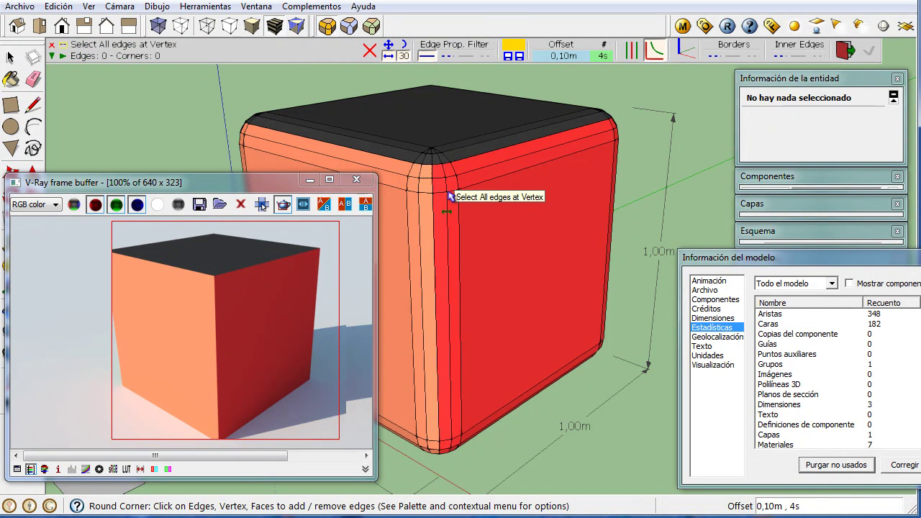
pyautogui.click(726, 27)
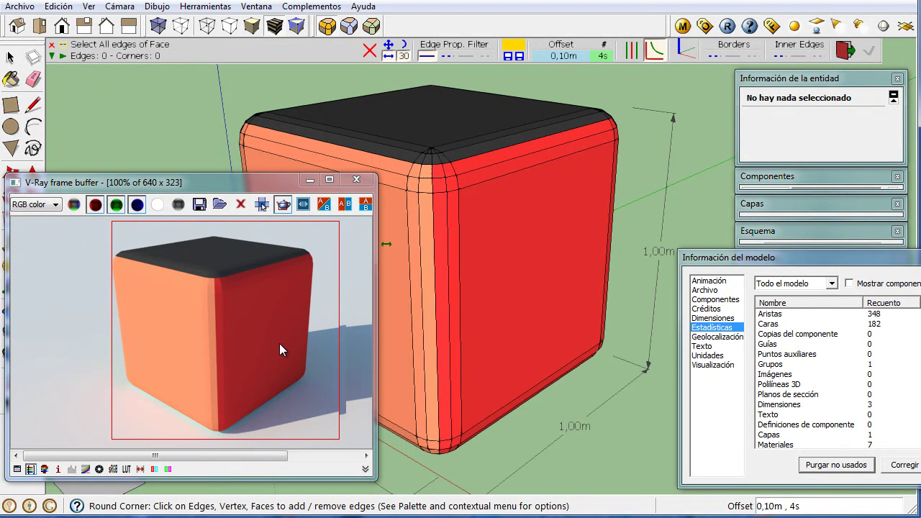
# Exit Round Corner back to the Select tool once the V-Ray render finishes.
pyautogui.press('space')
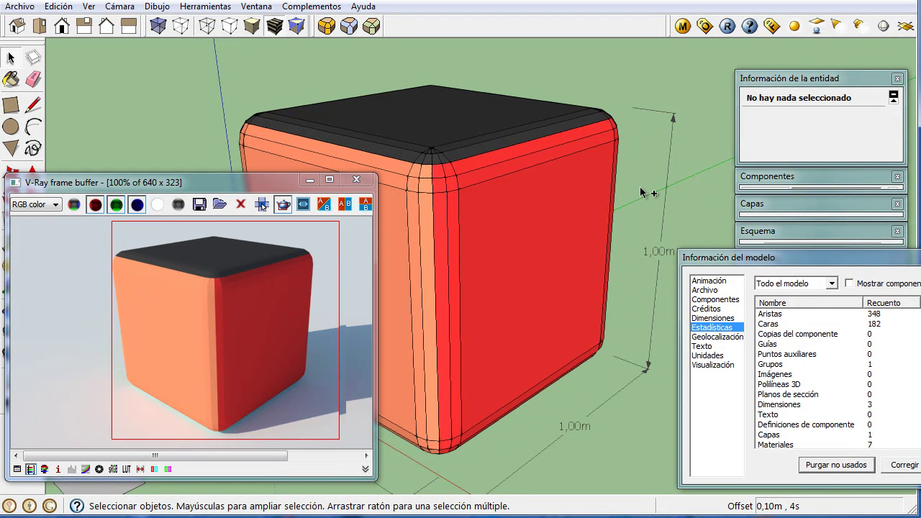
# Undo the rounding, re-round all twelve edges at 0,10m with 4 segments, and re-render in V-Ray.
pyautogui.hotkey('ctrl', 'z')
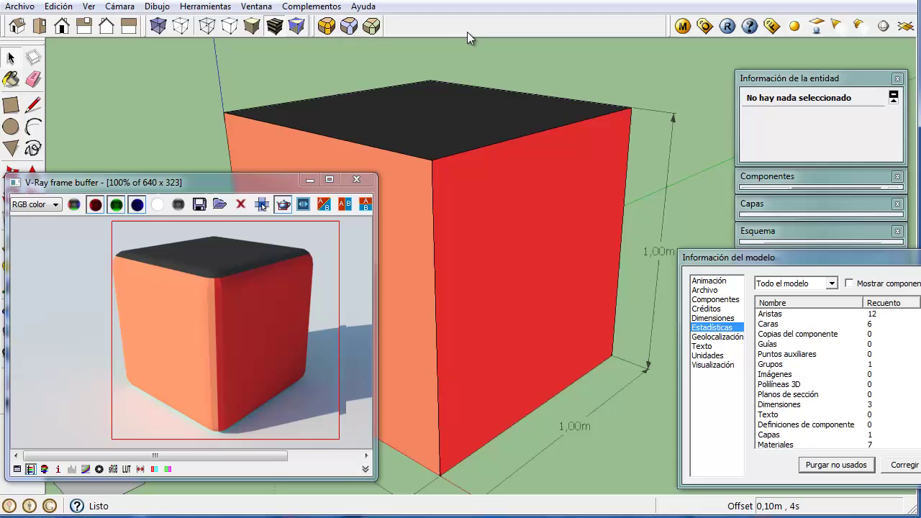
pyautogui.click(329, 28)
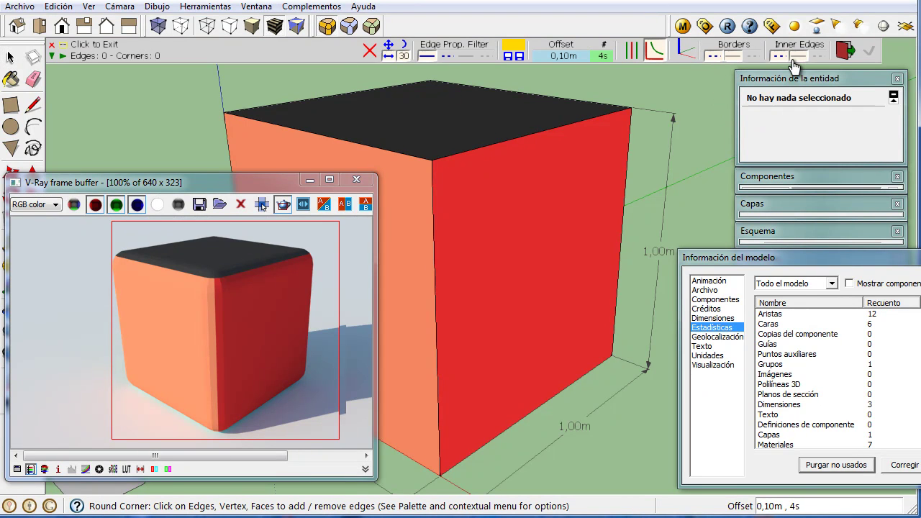
pyautogui.click(556, 179)
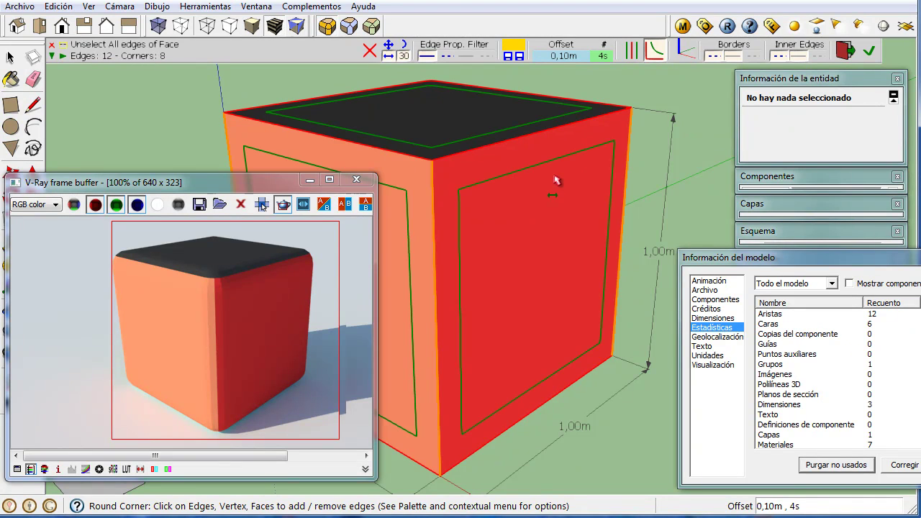
pyautogui.click(697, 167)
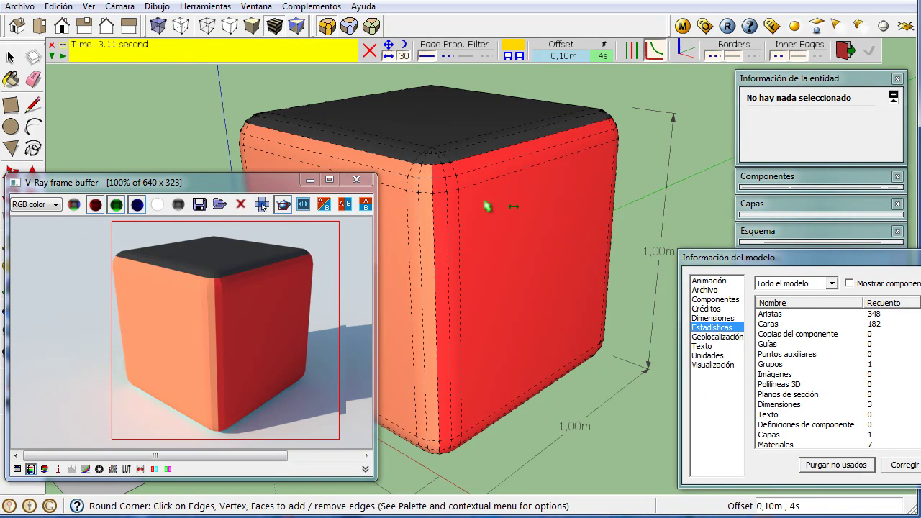
pyautogui.click(727, 26)
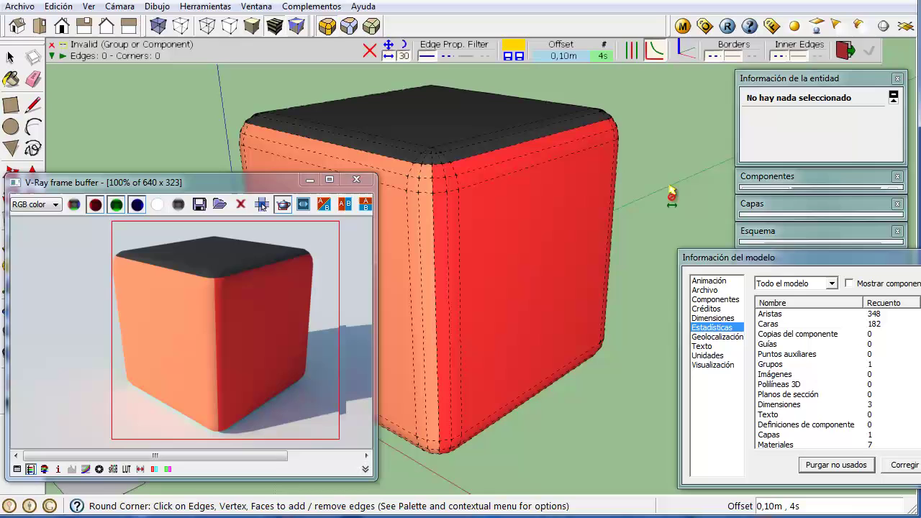
# Exit Round Corner, undo back to the sharp cube, then zoom out and pan until it's small.
pyautogui.press('space')
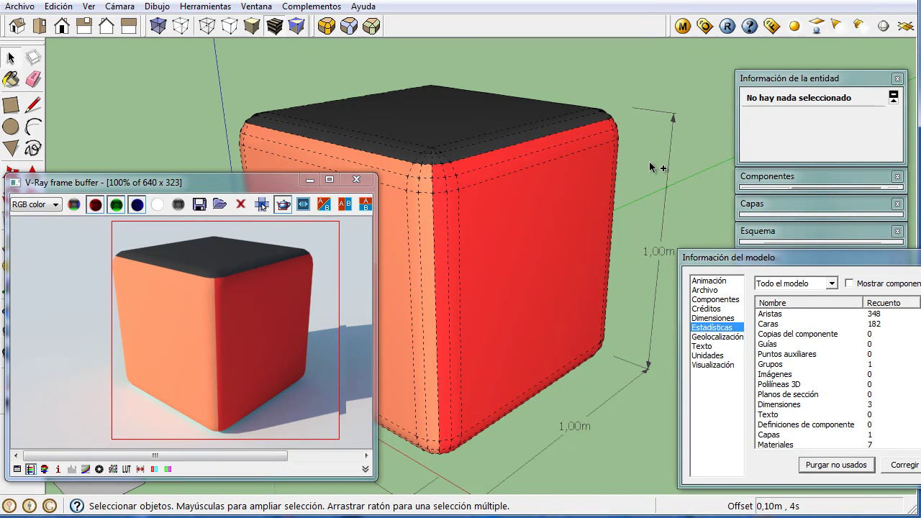
pyautogui.hotkey('ctrl', 'z')
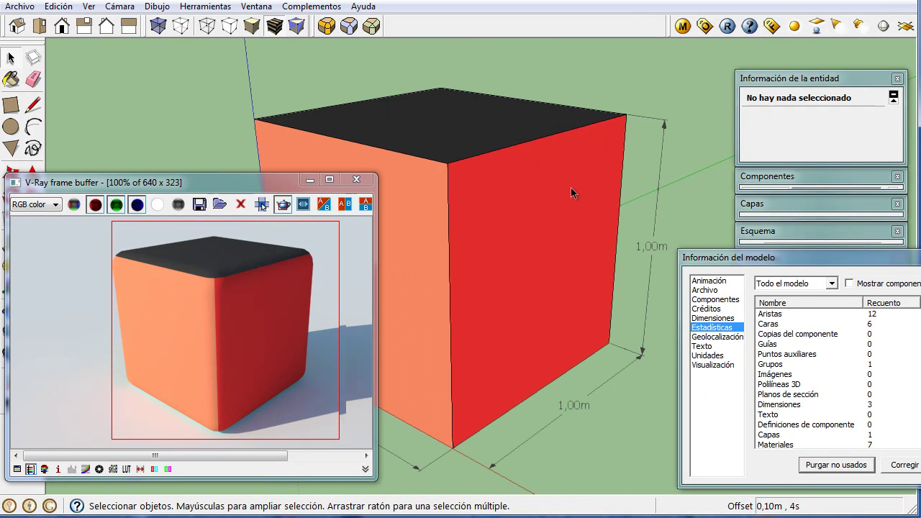
pyautogui.scroll(-2, 569, 191)
pyautogui.scroll(-2, 567, 209)
pyautogui.scroll(-1, 567, 223)
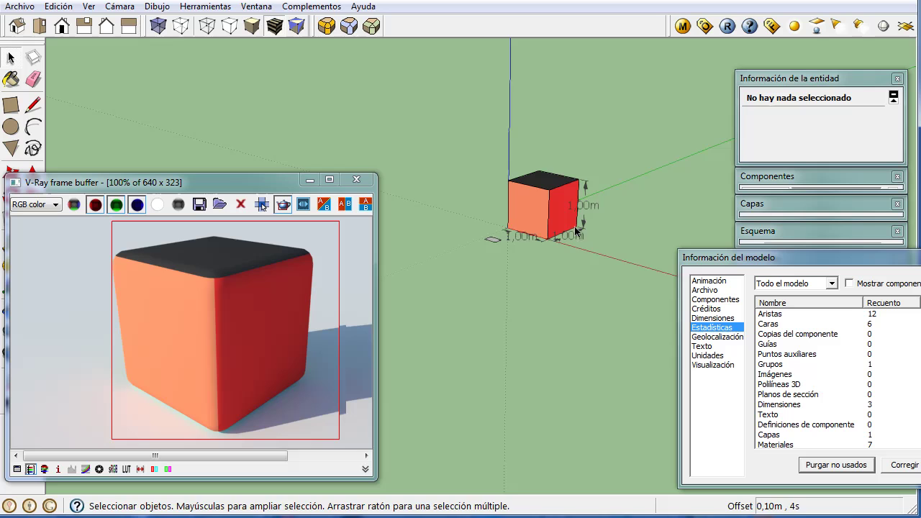
pyautogui.moveTo(566, 235)
pyautogui.keyDown('shift'); pyautogui.mouseDown(button='middle')
pyautogui.moveTo(534, 220)
pyautogui.moveTo(499, 240)
pyautogui.mouseUp(button='middle'); pyautogui.keyUp('shift')
pyautogui.scroll(-1, 534, 223)
pyautogui.scroll(-1, 514, 242)
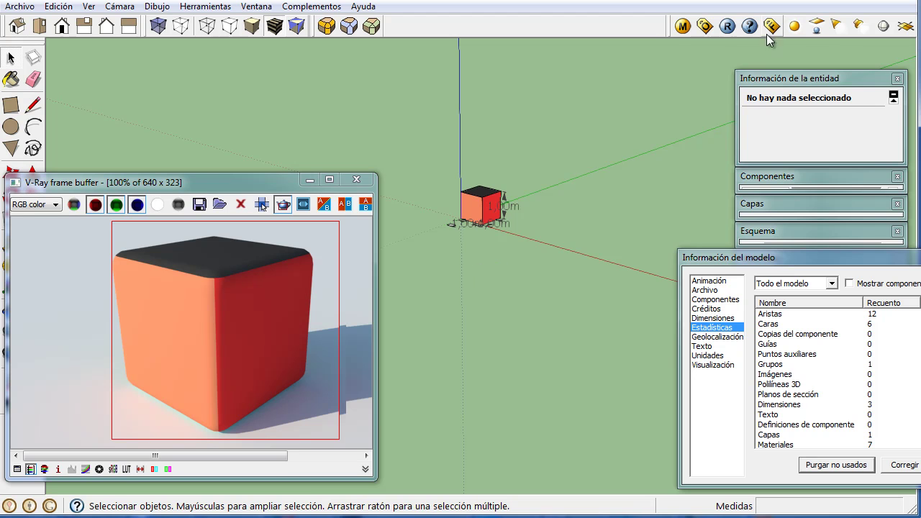
# Render the distant sharp-edged cube (12 edges, 6 faces) in V-Ray.
pyautogui.click(727, 28)
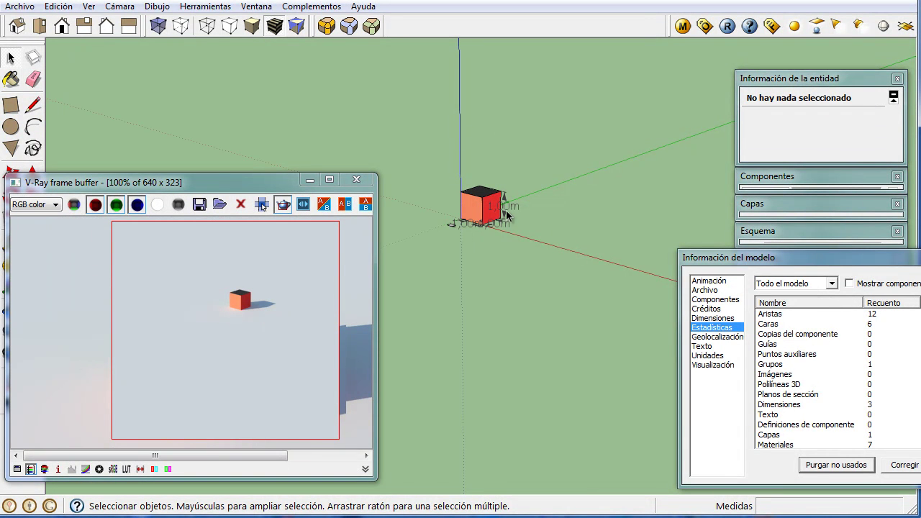
# Round all twelve cube edges at 0,10 m with 4 segments, then render the distant cube in V-Ray.
pyautogui.click(328, 28)
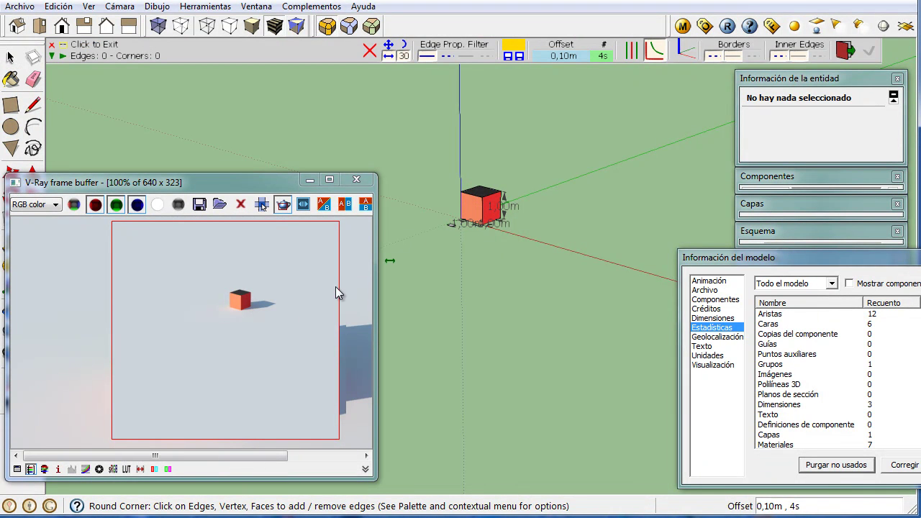
pyautogui.click(475, 213)
pyautogui.click(475, 213)
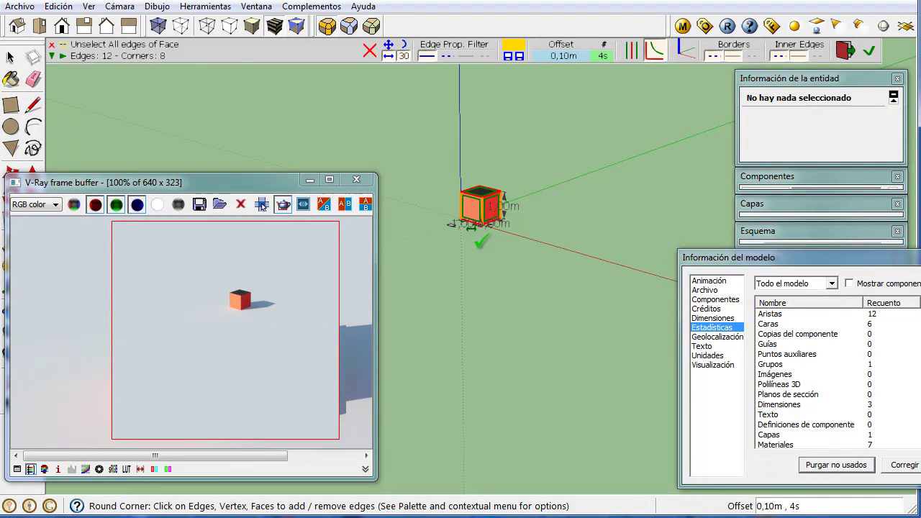
pyautogui.click(845, 49)
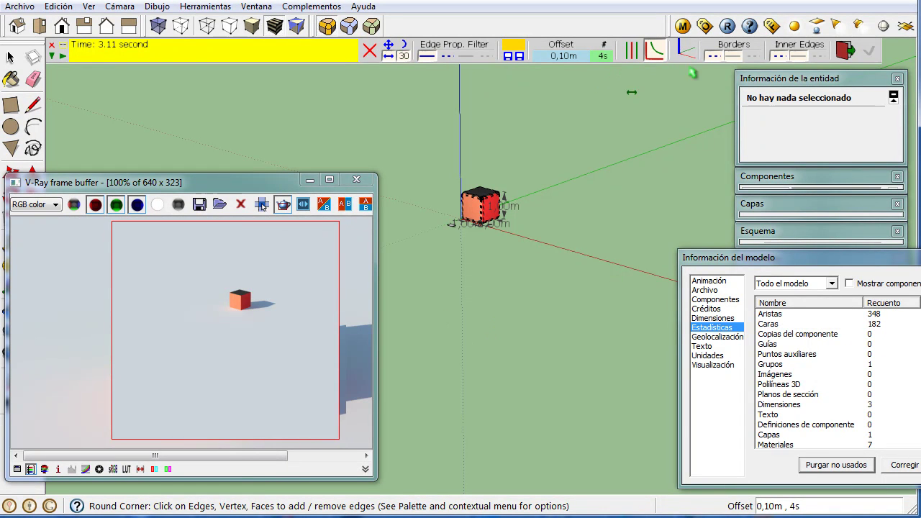
pyautogui.click(727, 26)
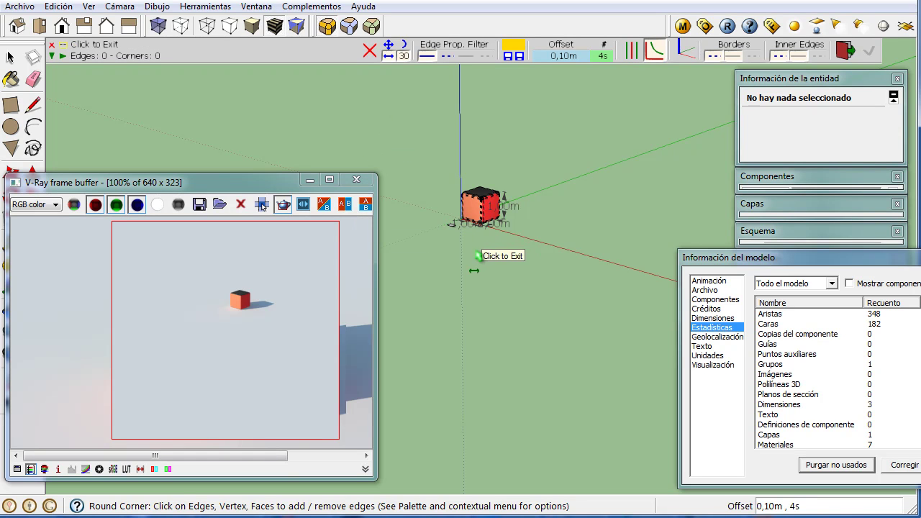
# Exit Round Corner, then zoom in and orbit to view the rounded cube's soft top edges from above.
pyautogui.click(489, 254)
pyautogui.scroll(2, 492, 233)
pyautogui.scroll(3, 492, 233)
pyautogui.moveTo(488, 235); pyautogui.dragTo(473, 208, button='middle')
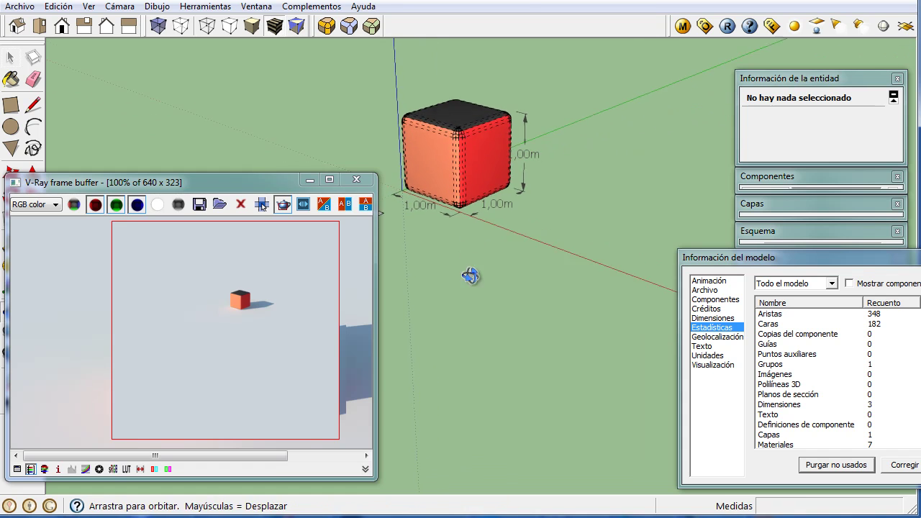
pyautogui.scroll(1, 491, 296)
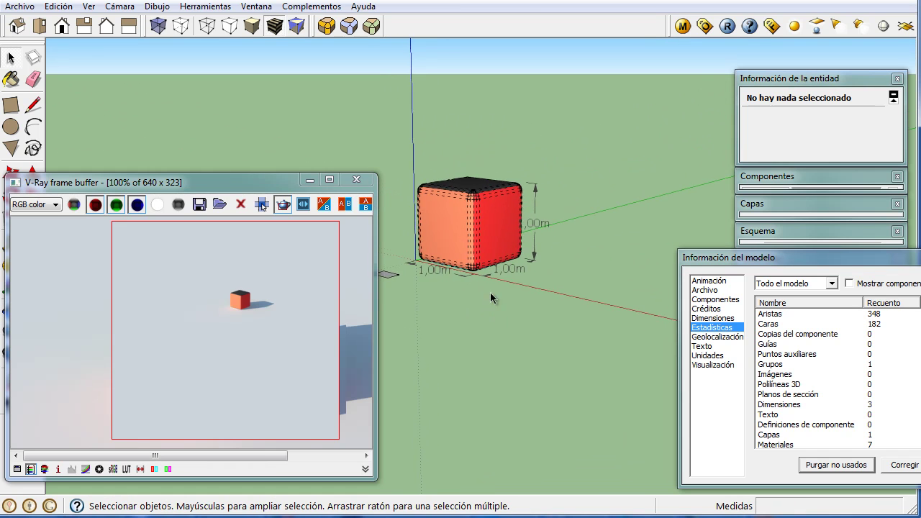
pyautogui.scroll(2, 489, 288)
pyautogui.scroll(2, 487, 284)
pyautogui.moveTo(487, 279)
pyautogui.mouseDown(button='middle')
pyautogui.moveTo(469, 366)
pyautogui.moveTo(453, 380)
pyautogui.moveTo(484, 347)
pyautogui.moveTo(491, 300)
pyautogui.mouseUp(button='middle')
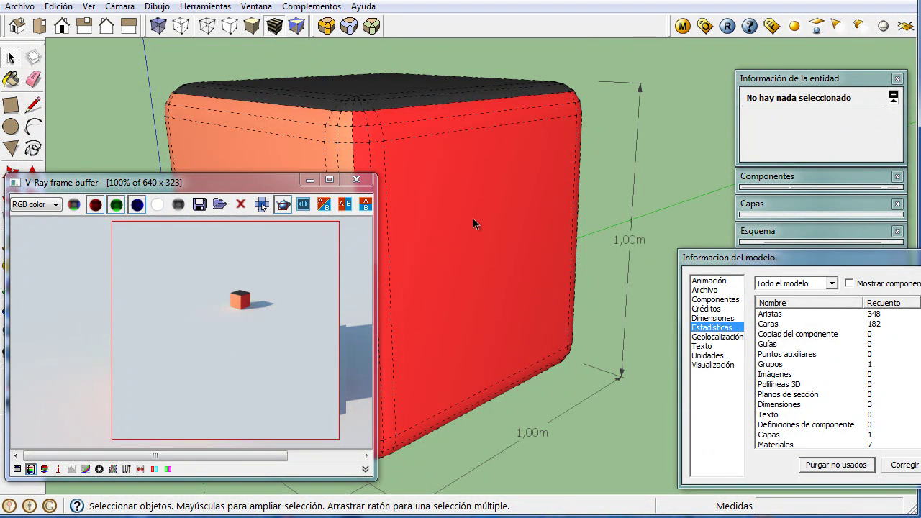
pyautogui.moveTo(482, 140)
pyautogui.mouseDown(button='middle')
pyautogui.moveTo(461, 231)
pyautogui.moveTo(455, 223)
pyautogui.mouseUp(button='middle')
pyautogui.scroll(3, 464, 195)
pyautogui.scroll(-1, 468, 193)
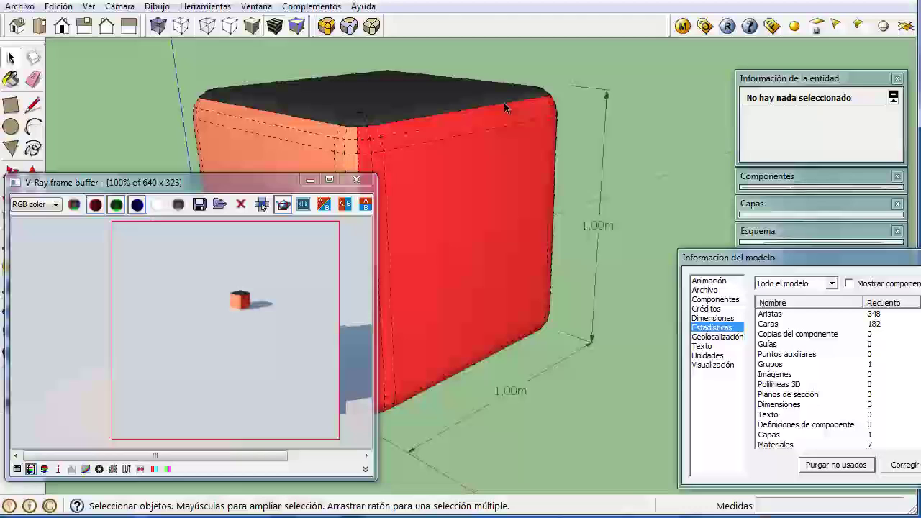